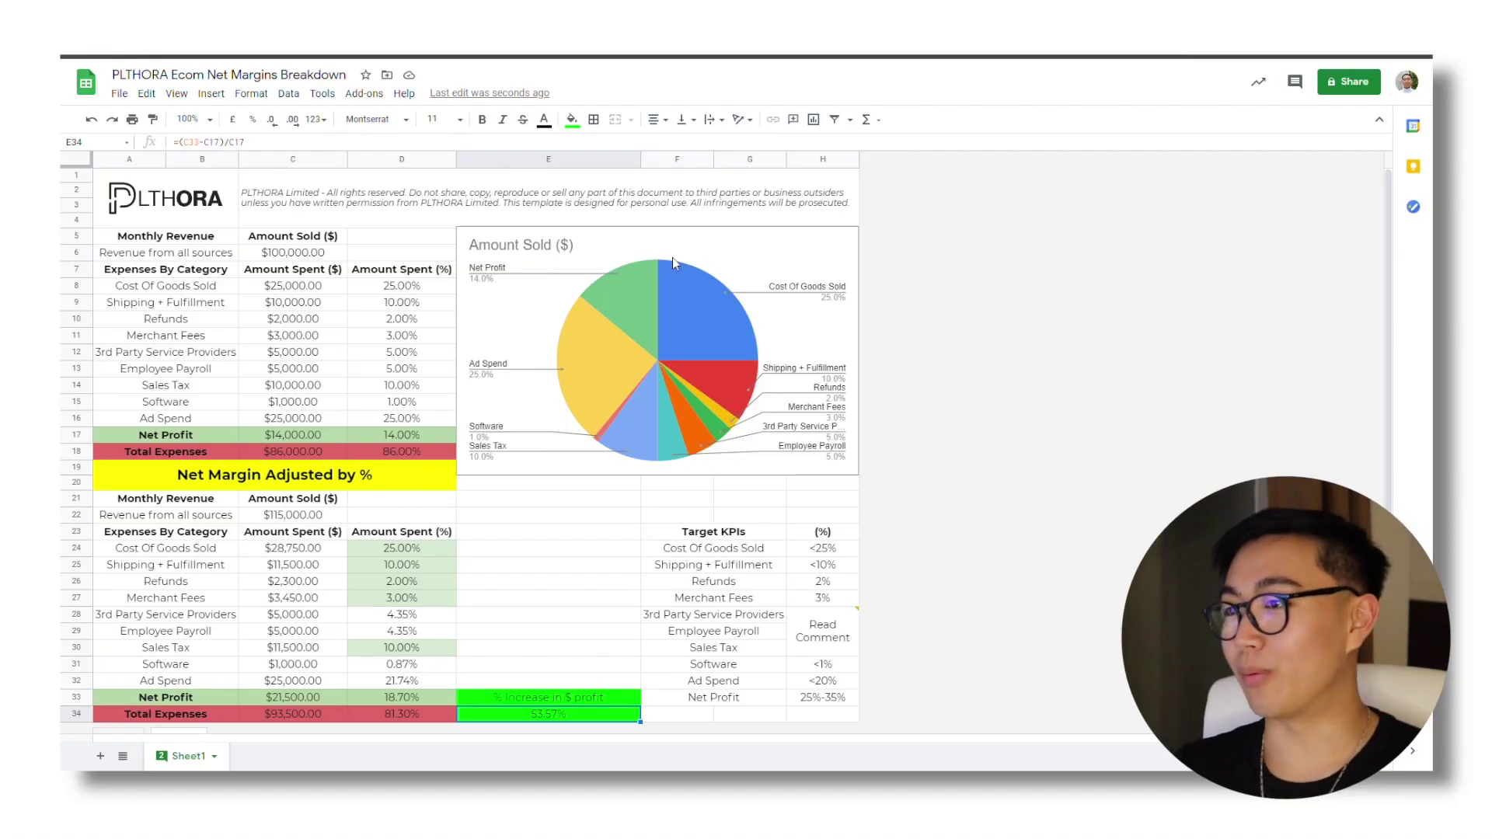
# Review the expense categories, the C6 monthly revenue and the Cost Of Goods Sold <25% target
pyautogui.moveTo(153, 294); pyautogui.dragTo(171, 416)
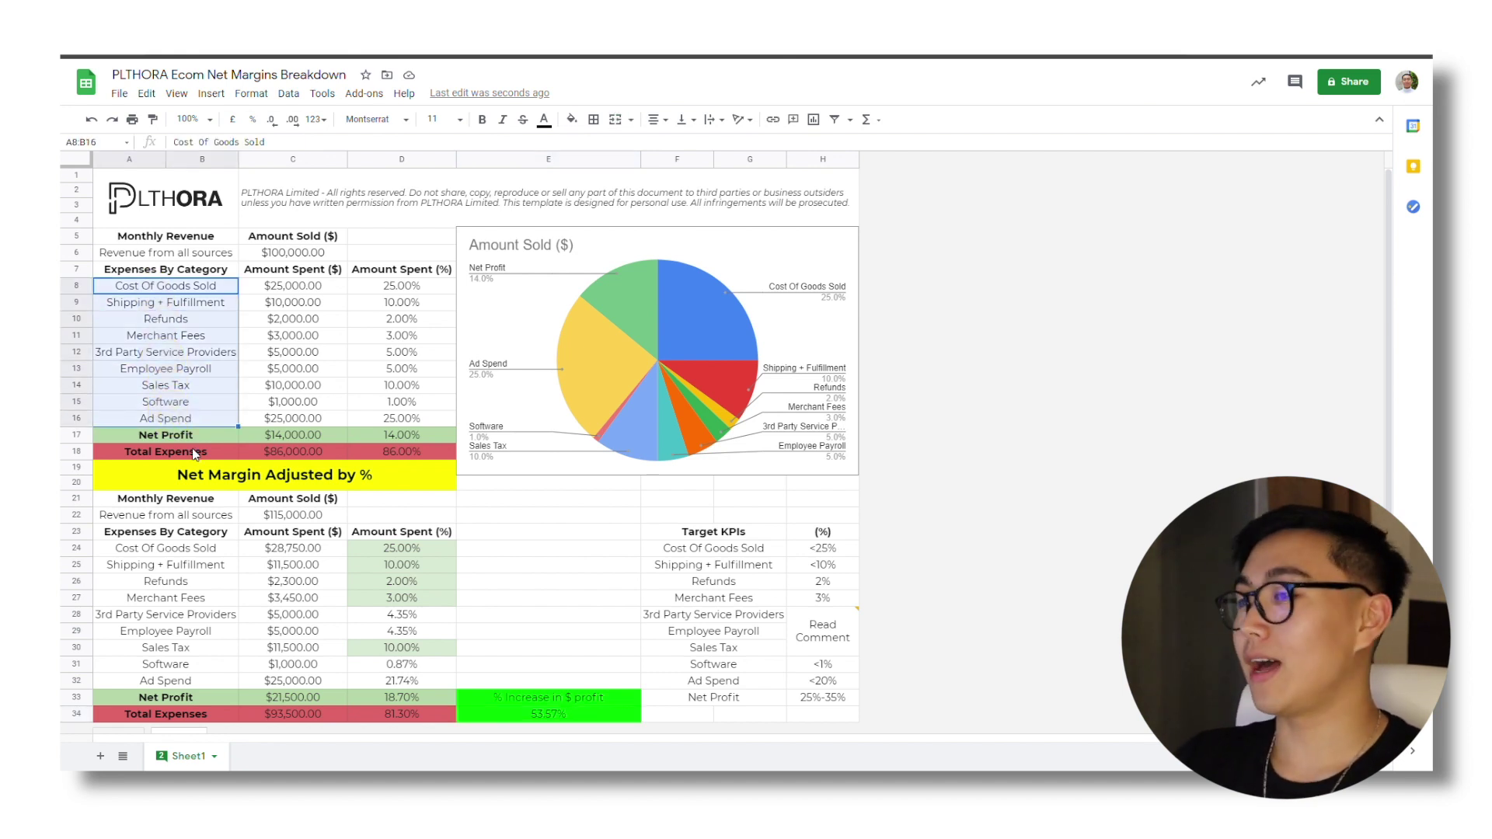
pyautogui.click(297, 255)
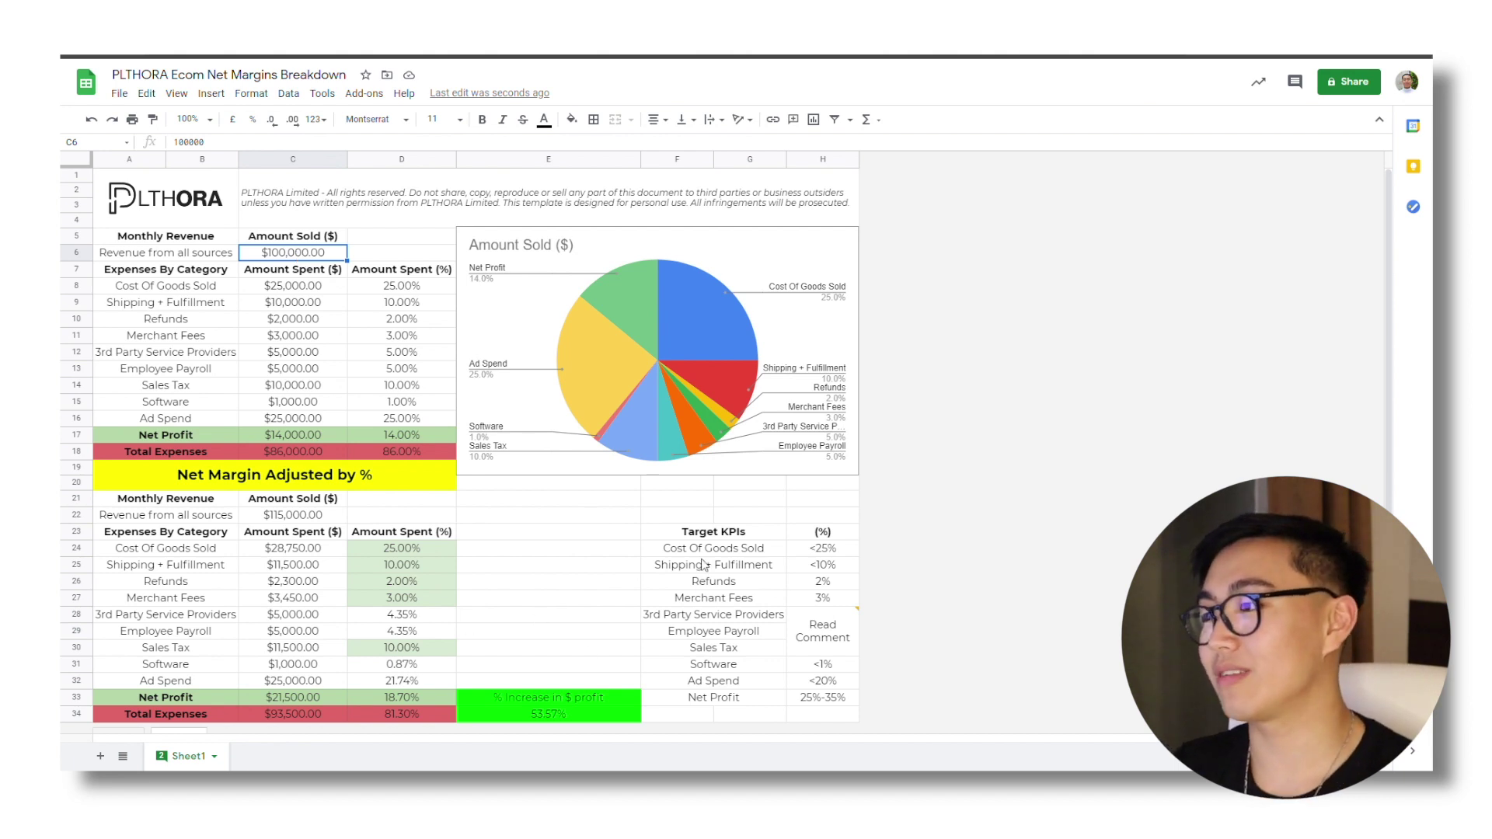
pyautogui.moveTo(705, 550); pyautogui.dragTo(826, 723)
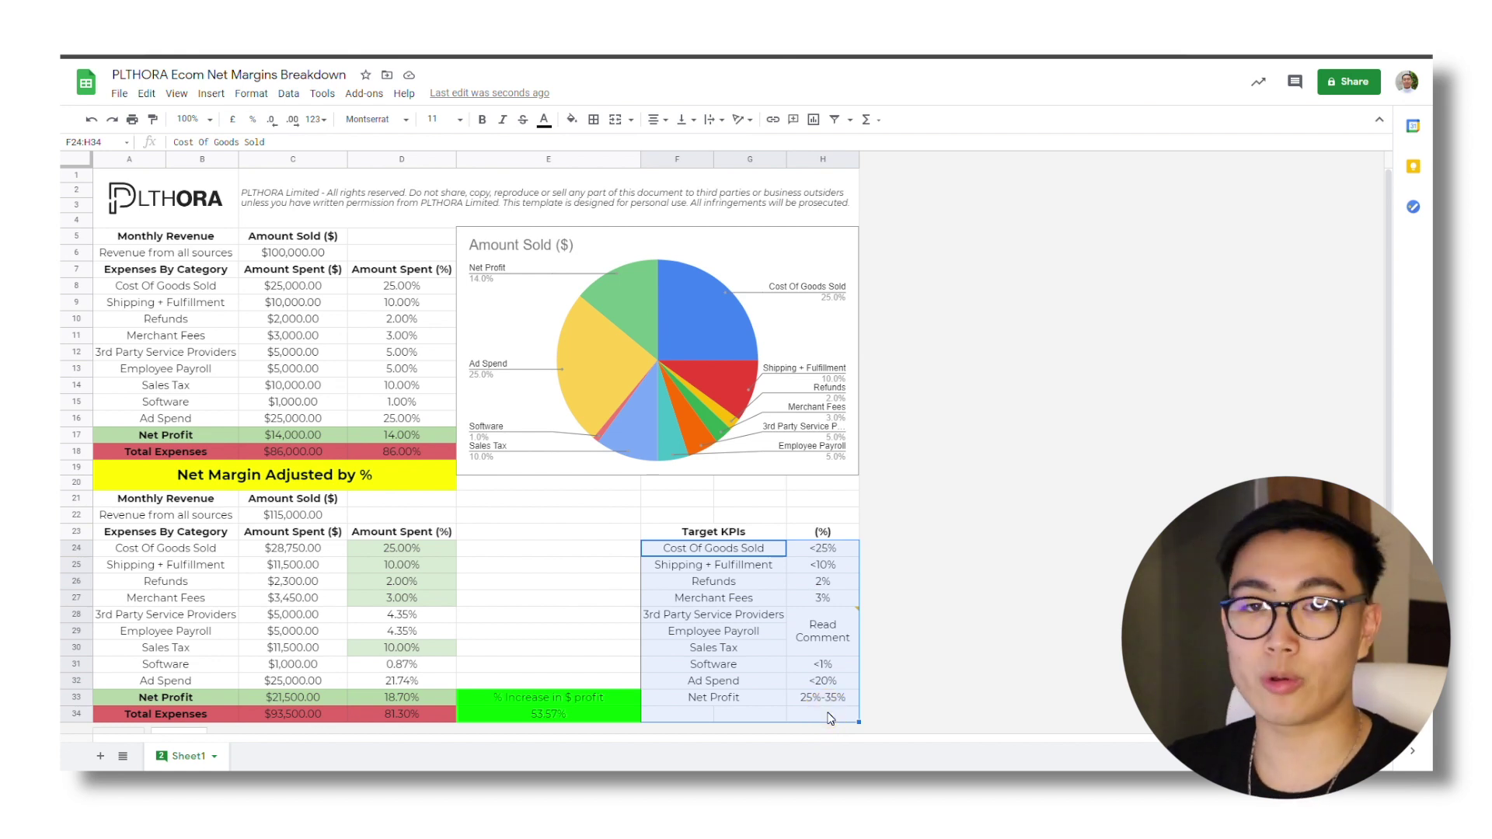
pyautogui.click(736, 554)
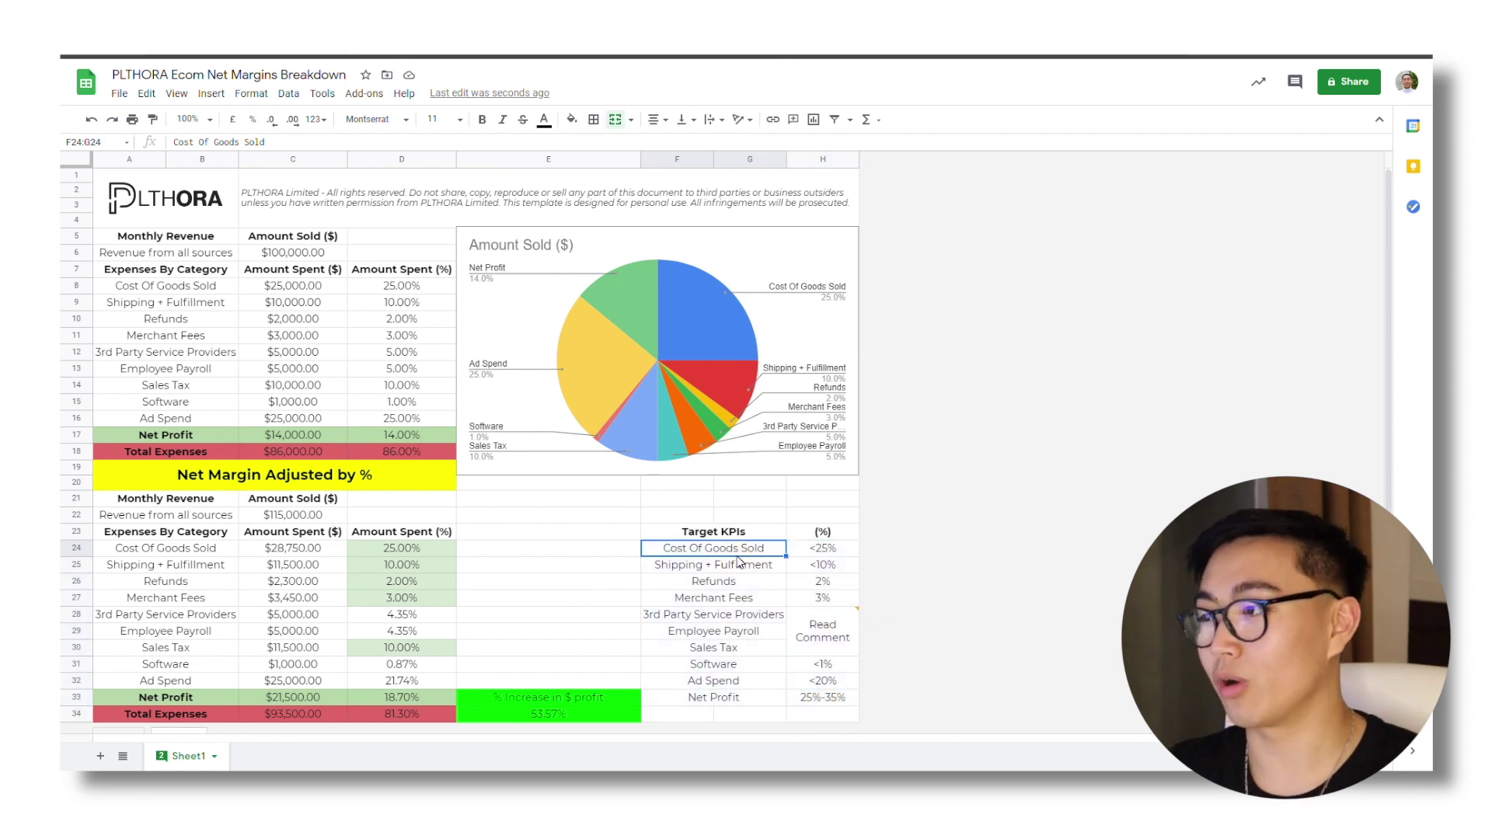
pyautogui.click(829, 549)
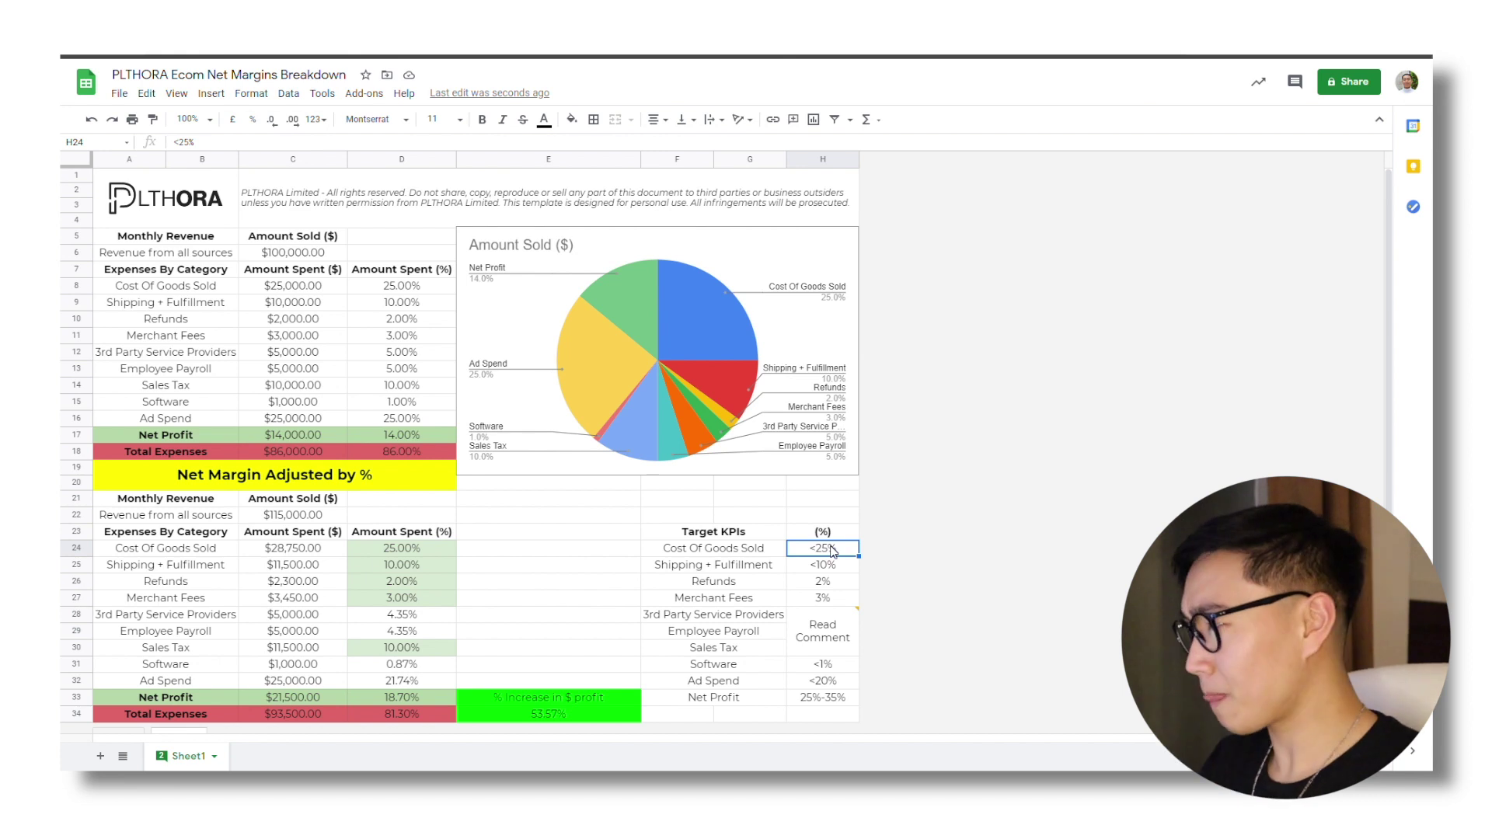
# Highlight the Shipping + Fulfillment <10%, Net Profit 25%-35% and Cost Of Goods <25% targets
pyautogui.moveTo(684, 564); pyautogui.dragTo(804, 573)
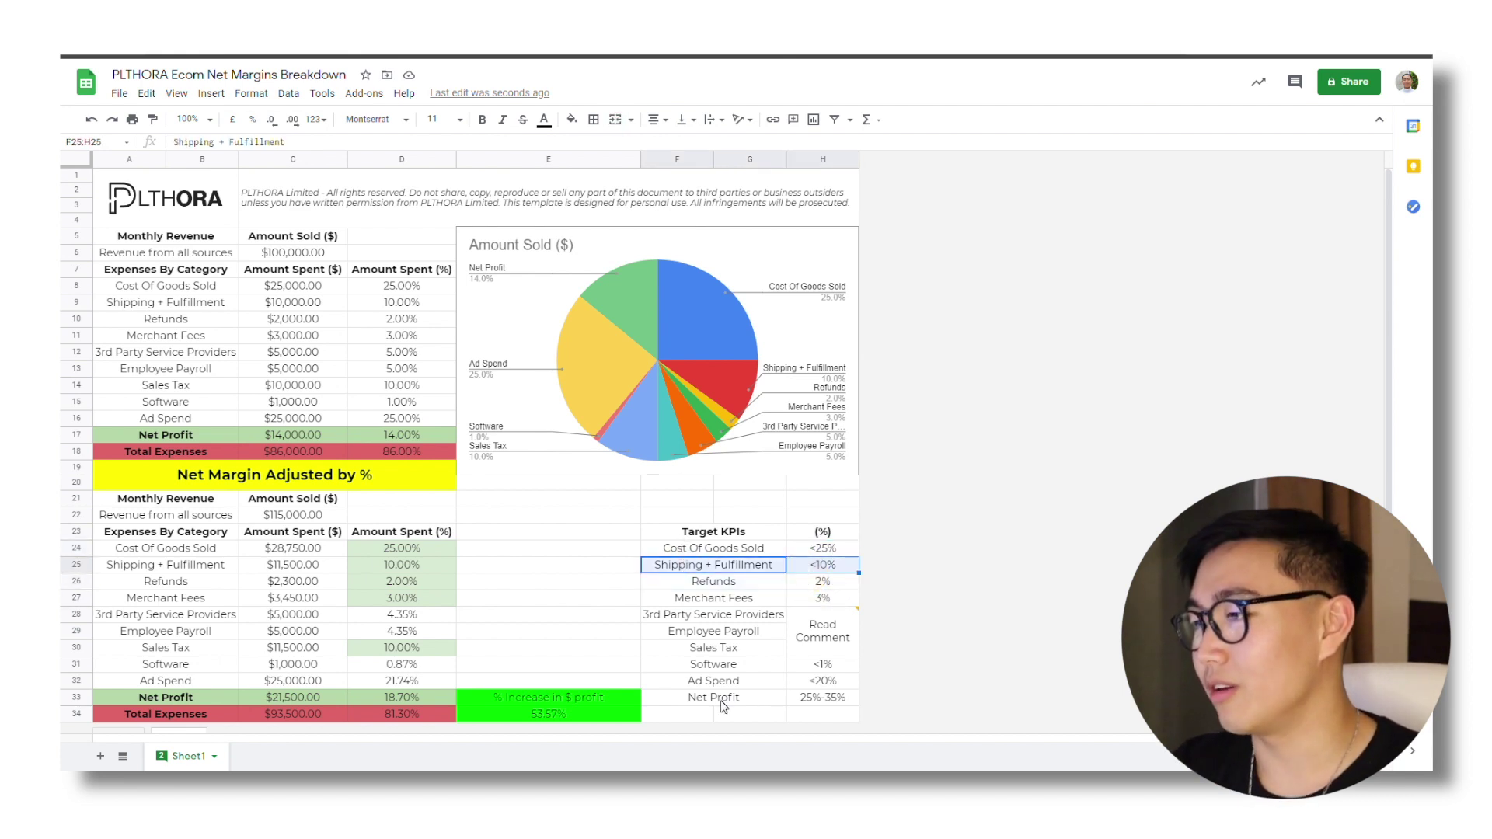
pyautogui.moveTo(725, 703); pyautogui.dragTo(816, 703)
pyautogui.click(816, 703)
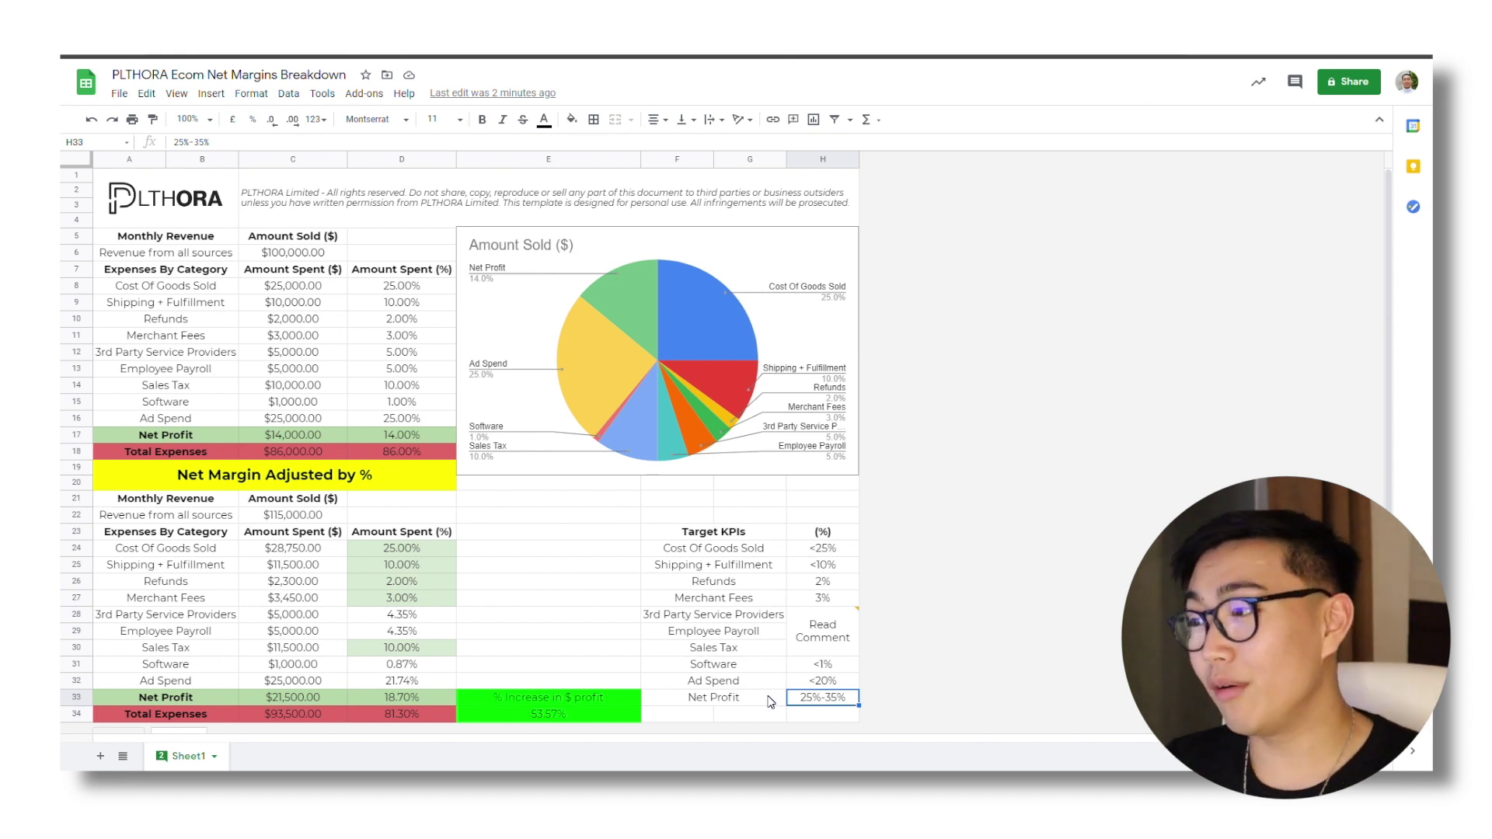
pyautogui.click(805, 548)
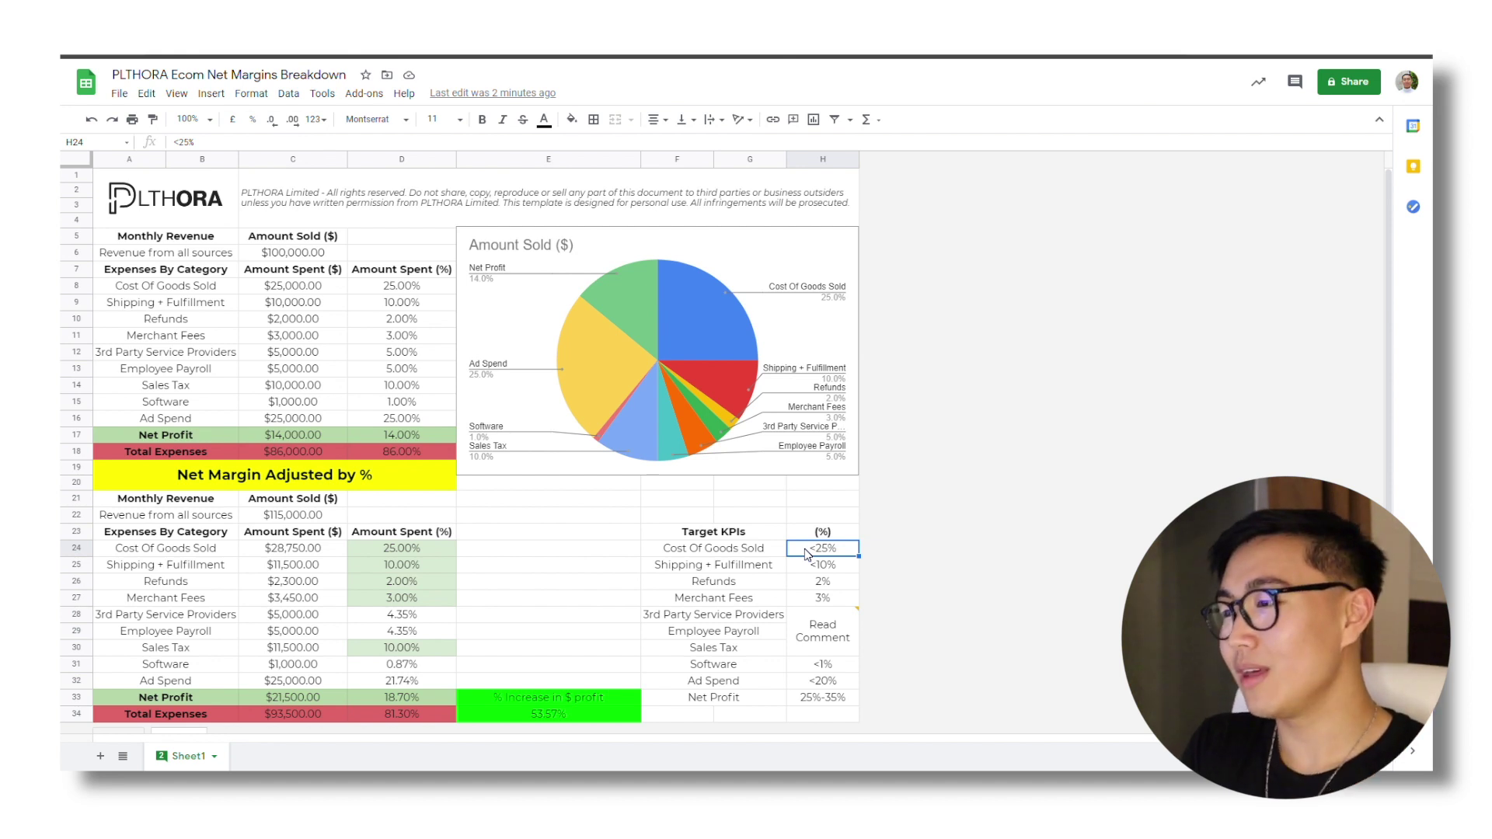
pyautogui.click(813, 569)
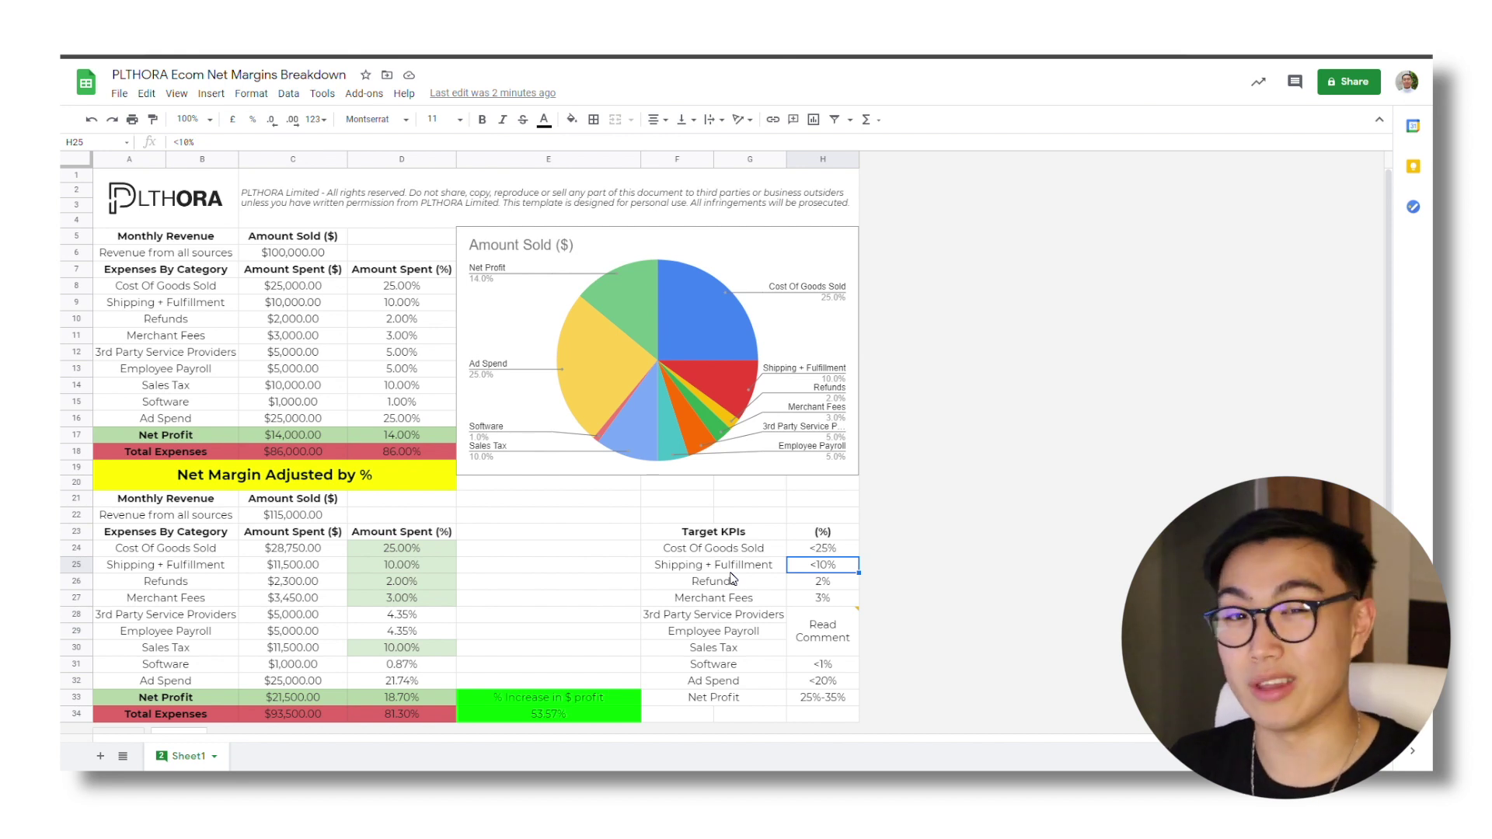
# Go through the Refunds, Merchant Fees, 3rd Party Service Providers, Employee Payroll and Sales Tax targets
pyautogui.moveTo(820, 581)
pyautogui.mouseDown()
pyautogui.moveTo(821, 614)
pyautogui.moveTo(820, 592)
pyautogui.mouseUp()
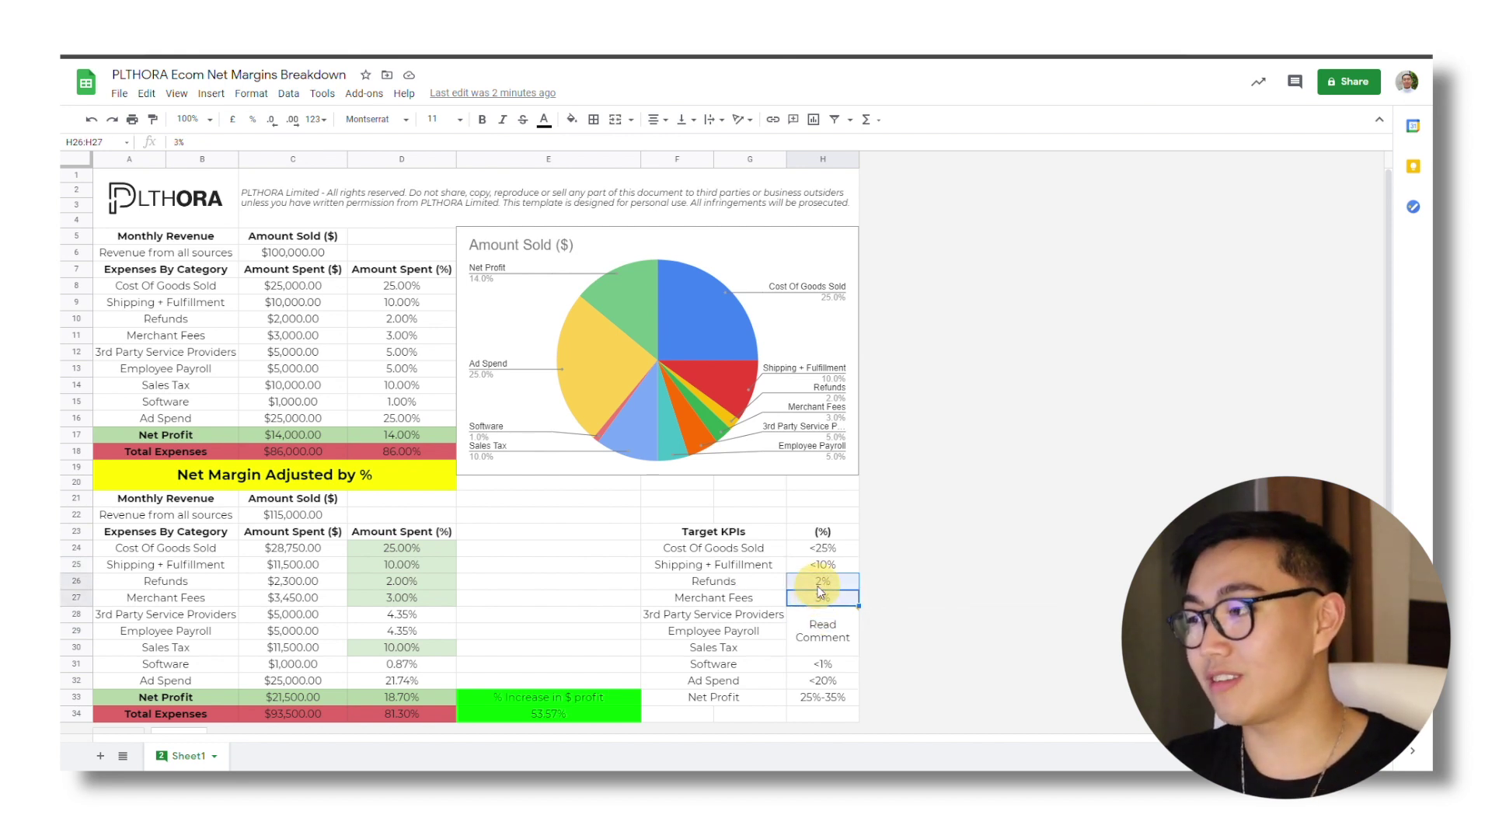
pyautogui.click(696, 581)
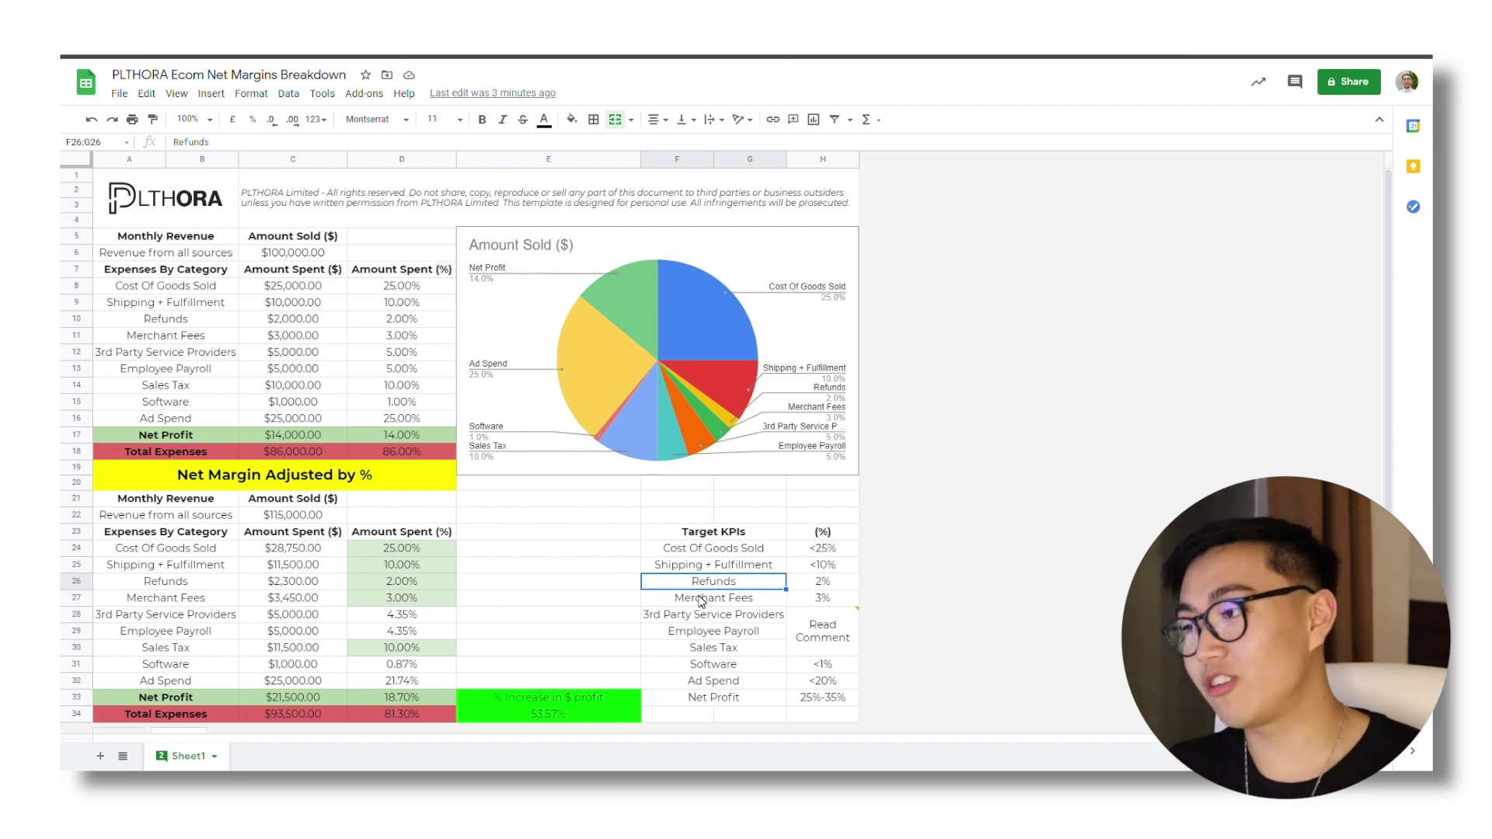
pyautogui.moveTo(700, 601); pyautogui.dragTo(843, 610)
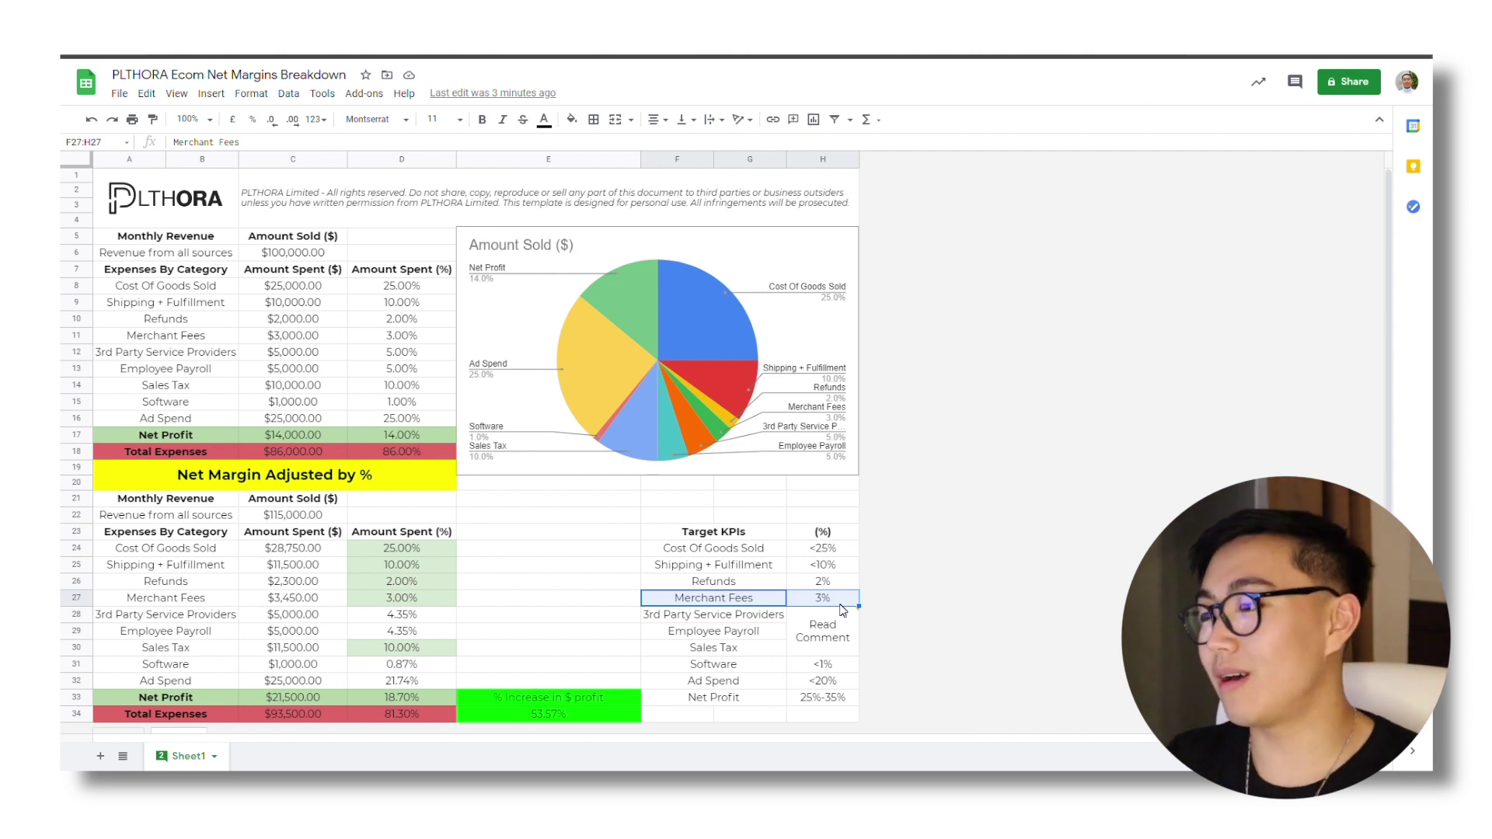
pyautogui.press('Down')
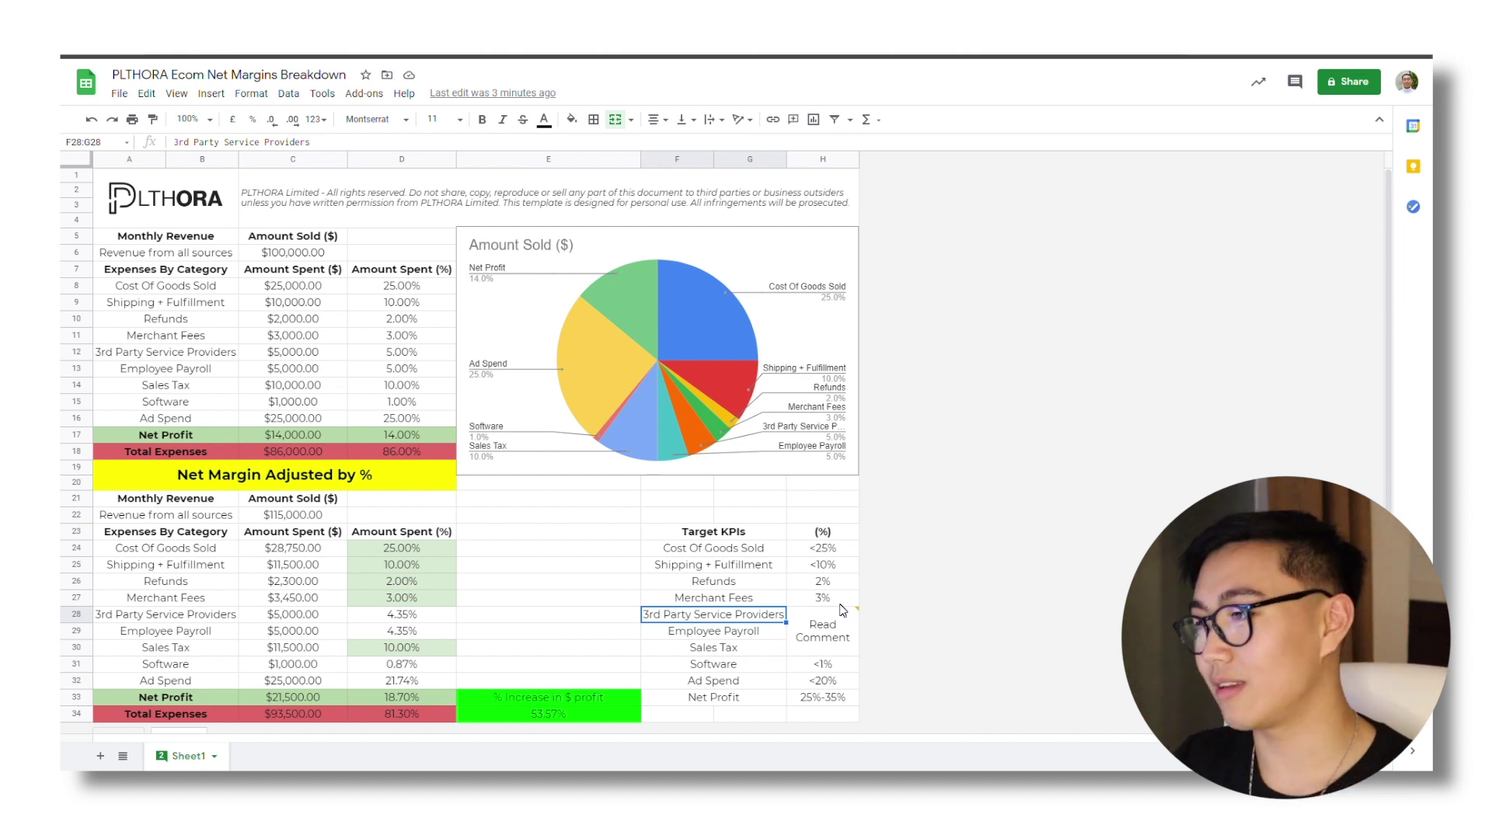
pyautogui.moveTo(730, 614); pyautogui.dragTo(690, 632)
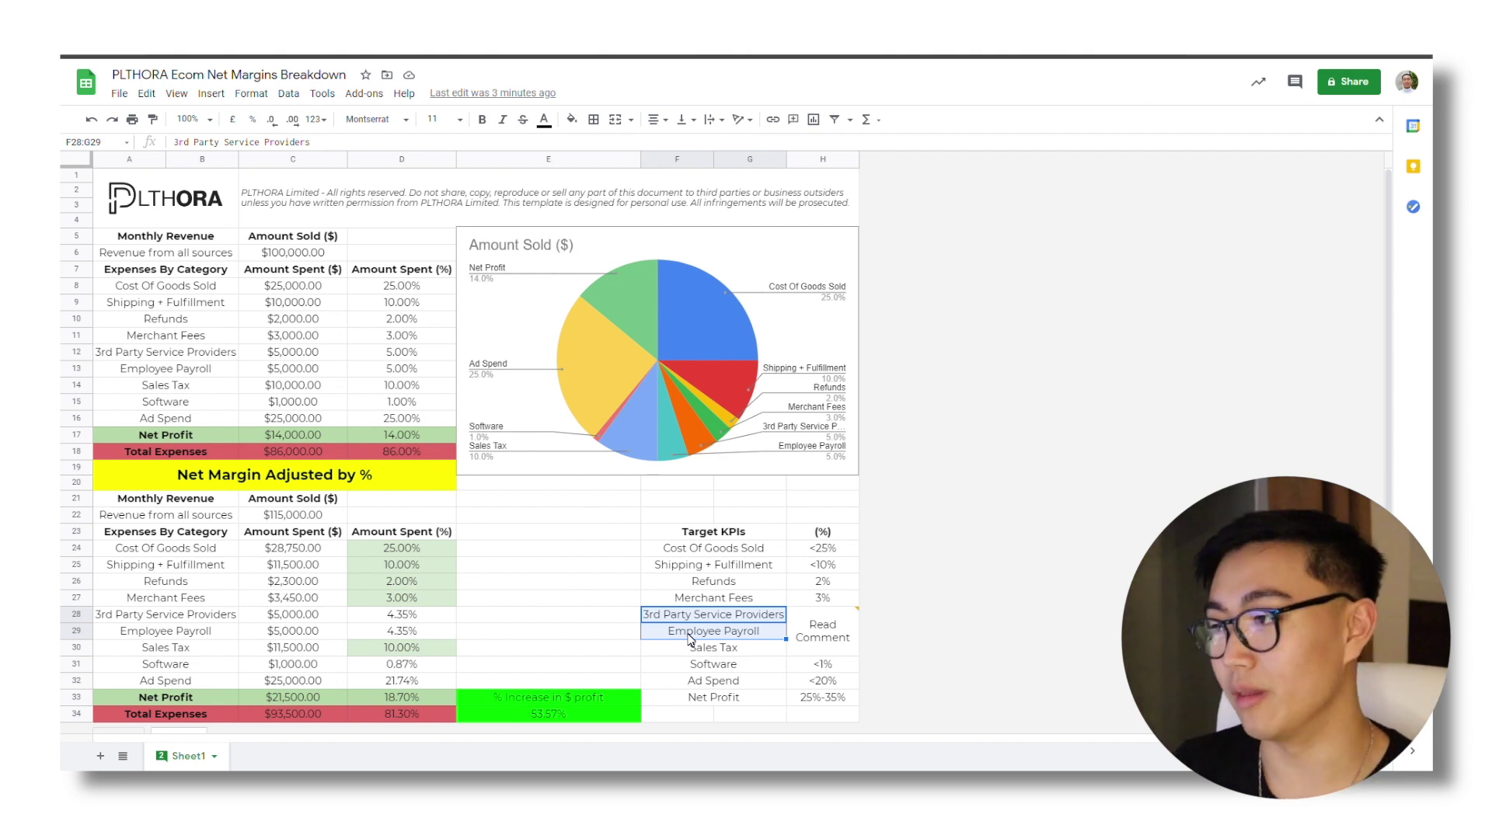
pyautogui.click(703, 632)
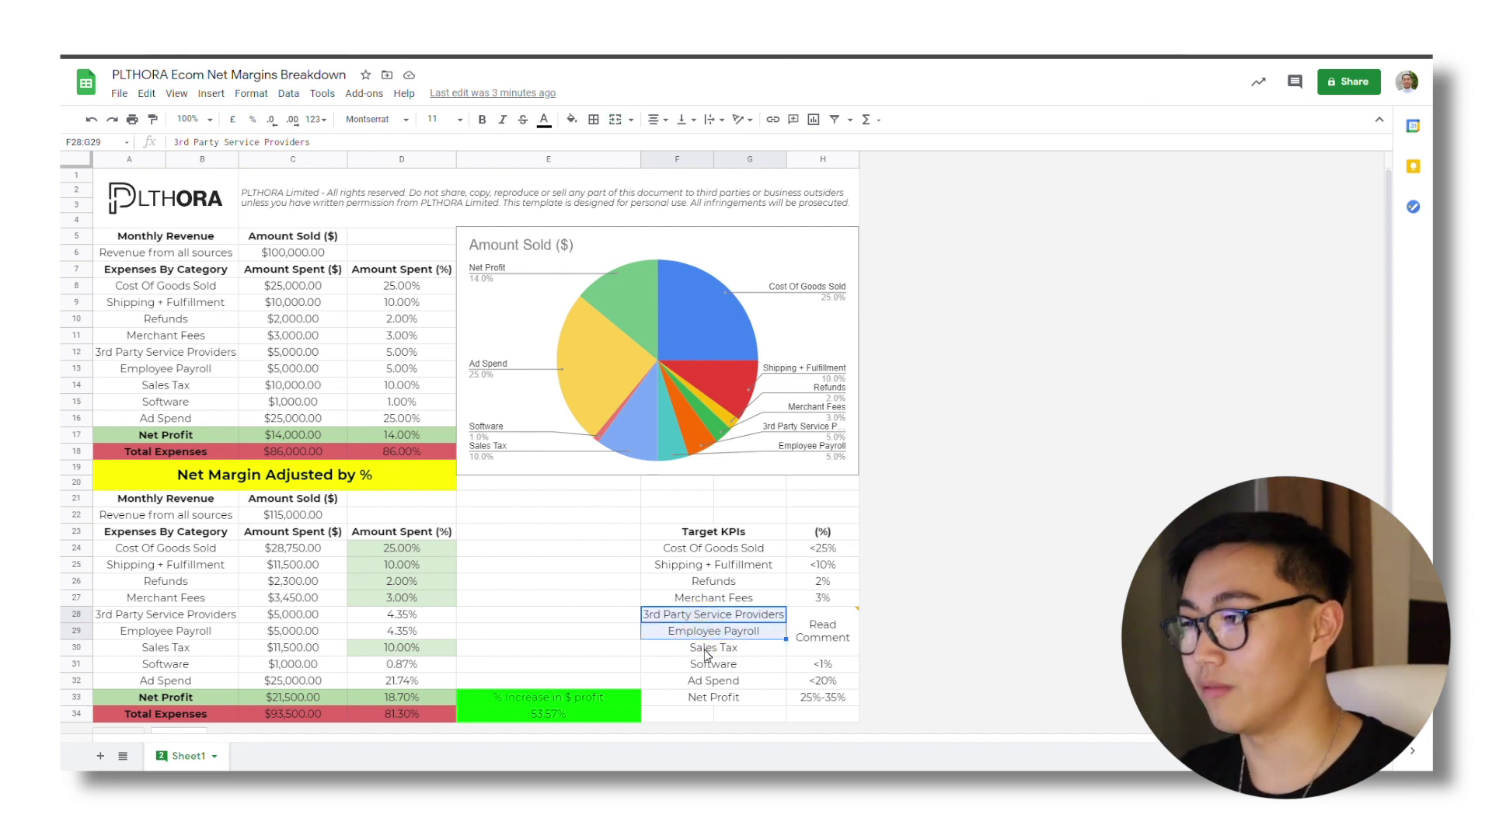
pyautogui.click(705, 653)
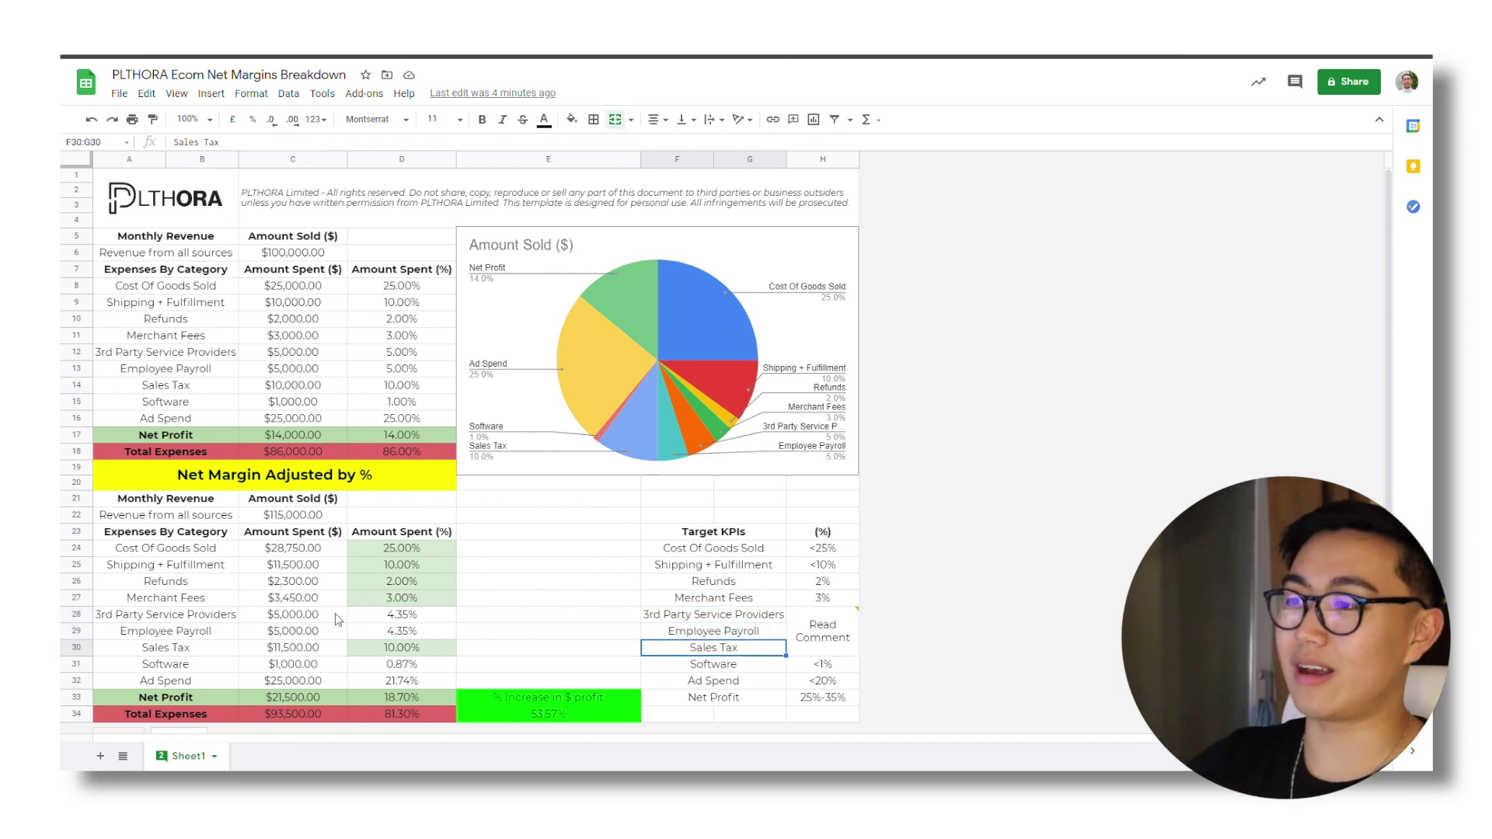
# Highlight the Sales Tax expense in row 14 with its amount and percentage formula
pyautogui.click(155, 389)
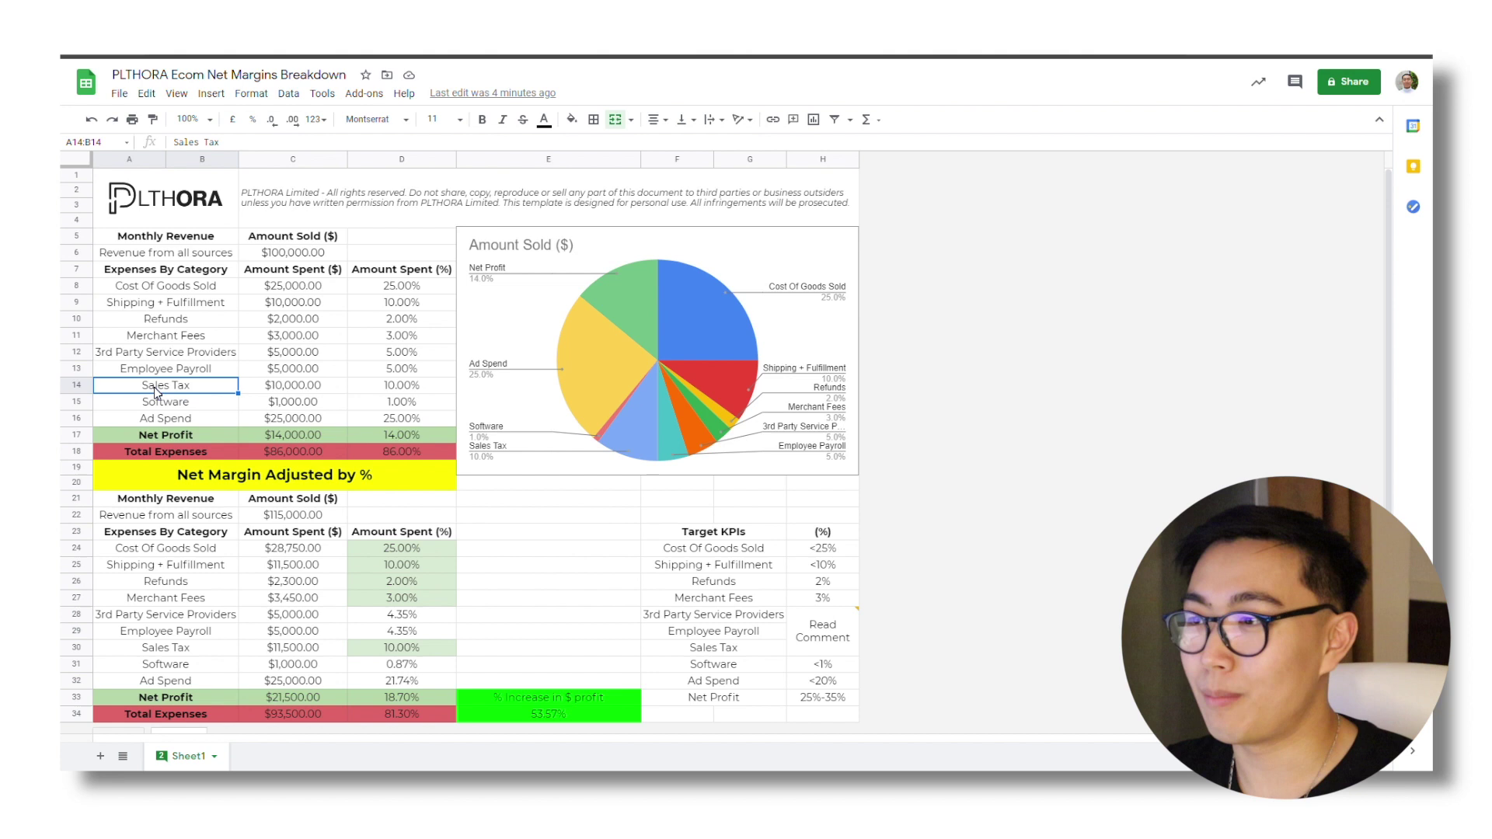
pyautogui.moveTo(156, 391); pyautogui.dragTo(342, 383)
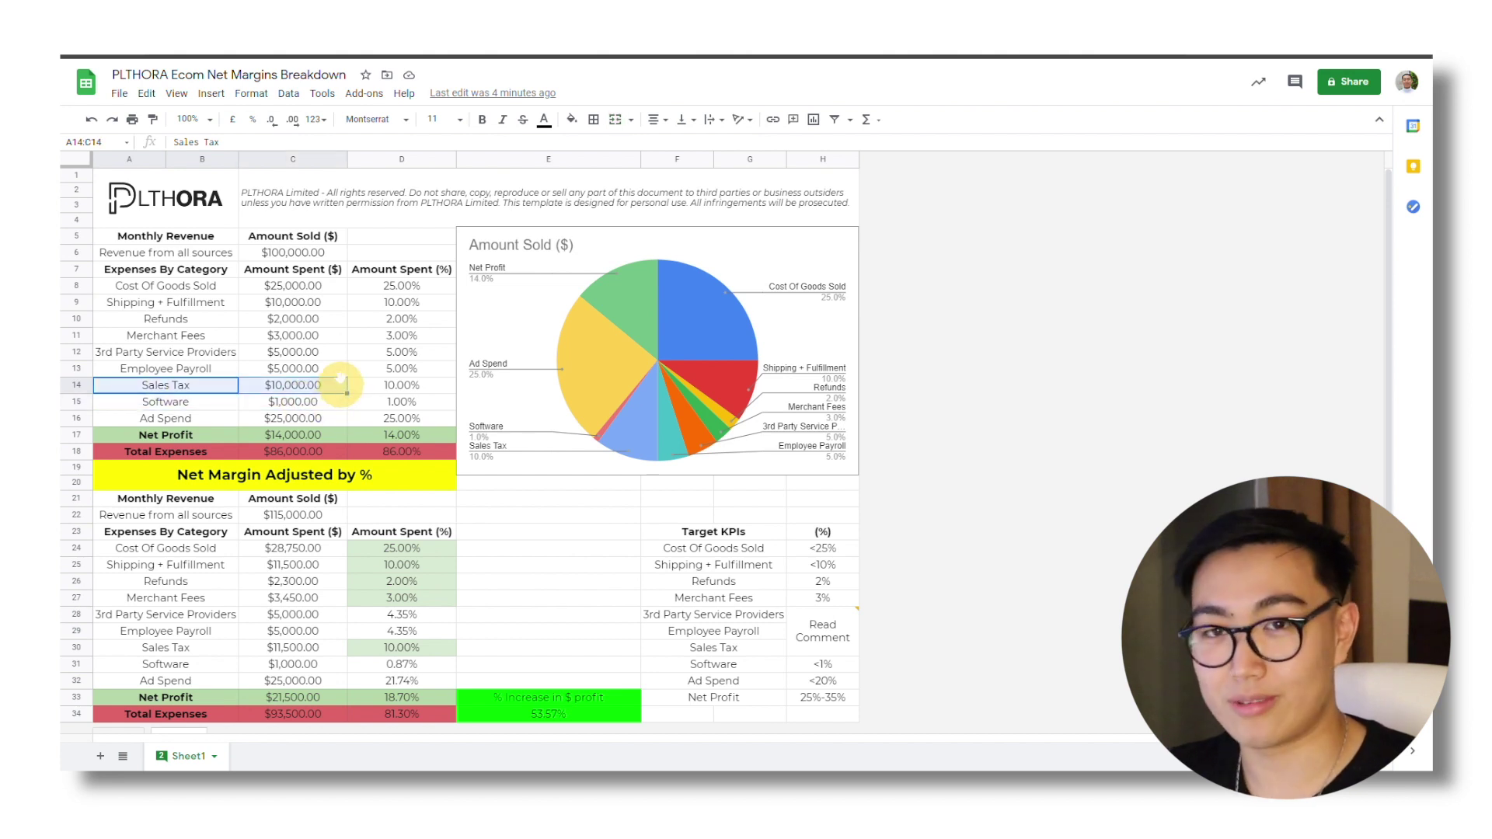
pyautogui.click(400, 393)
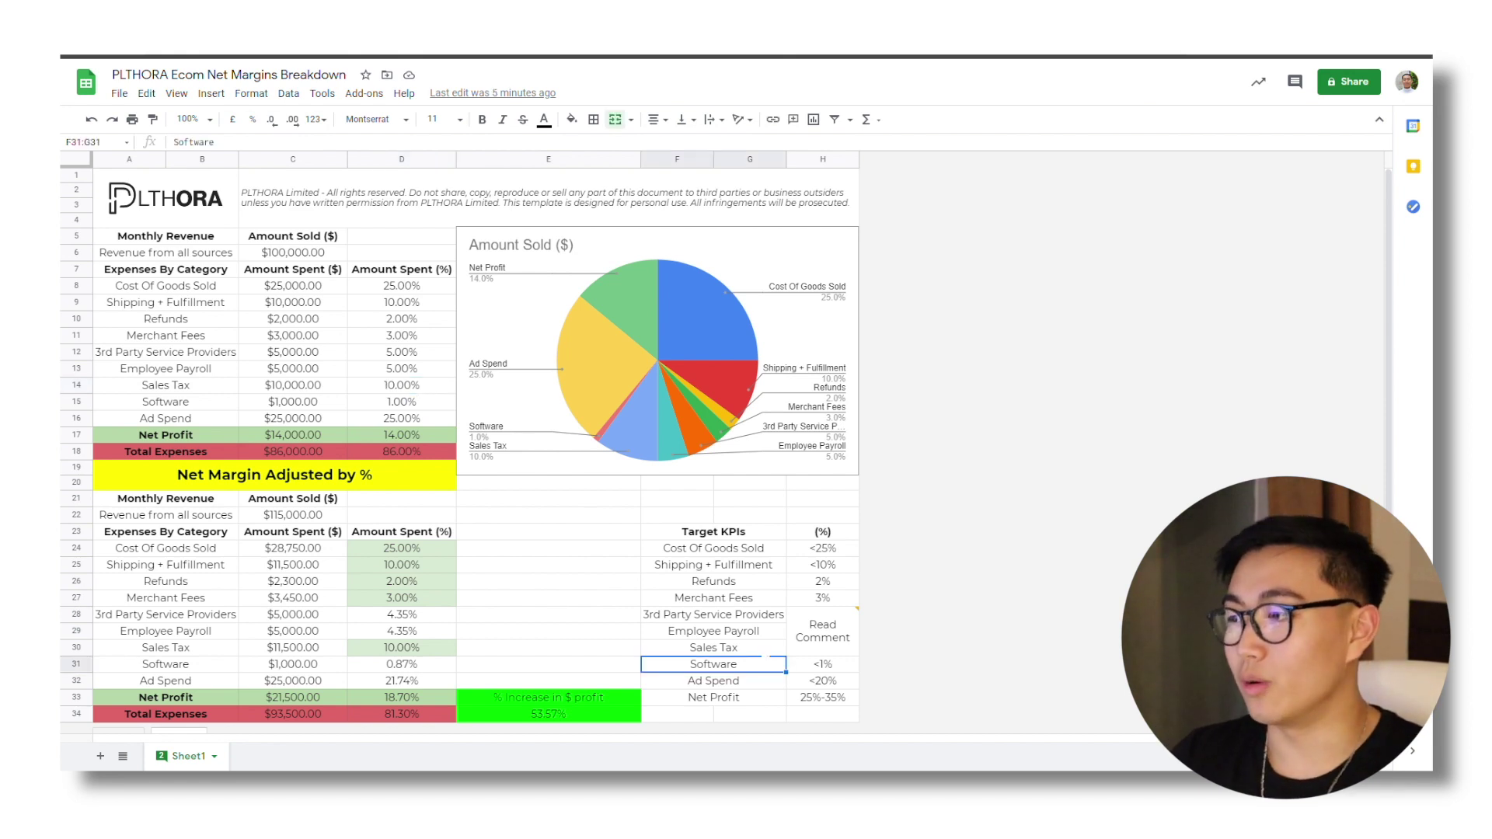
# Point out the Software, Ad Spend <20% and Net Profit 25%-35% targets against Cost Of Goods Sold
pyautogui.click(713, 681)
pyautogui.click(713, 664)
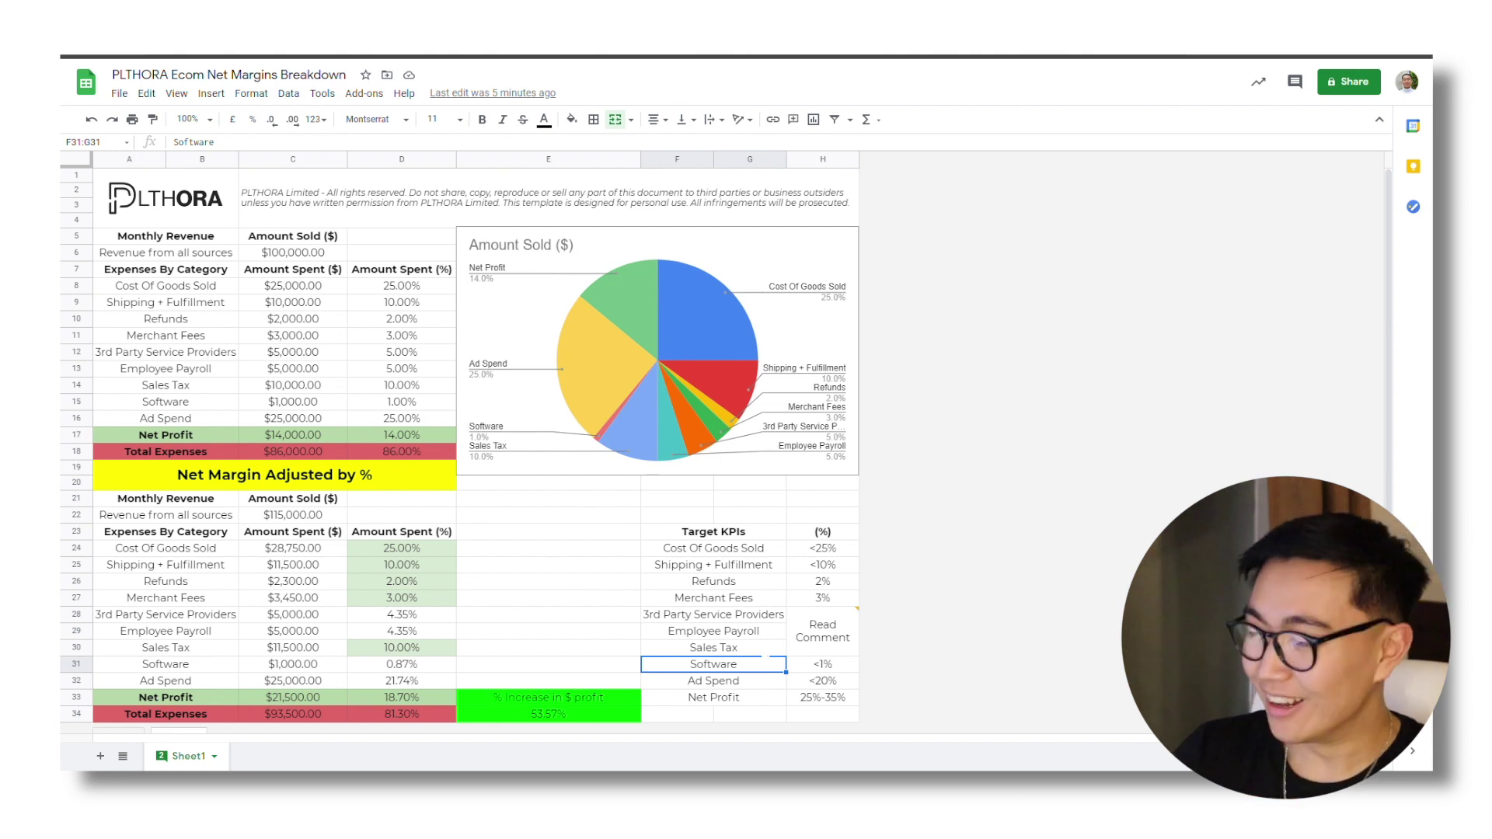
pyautogui.press('Down')
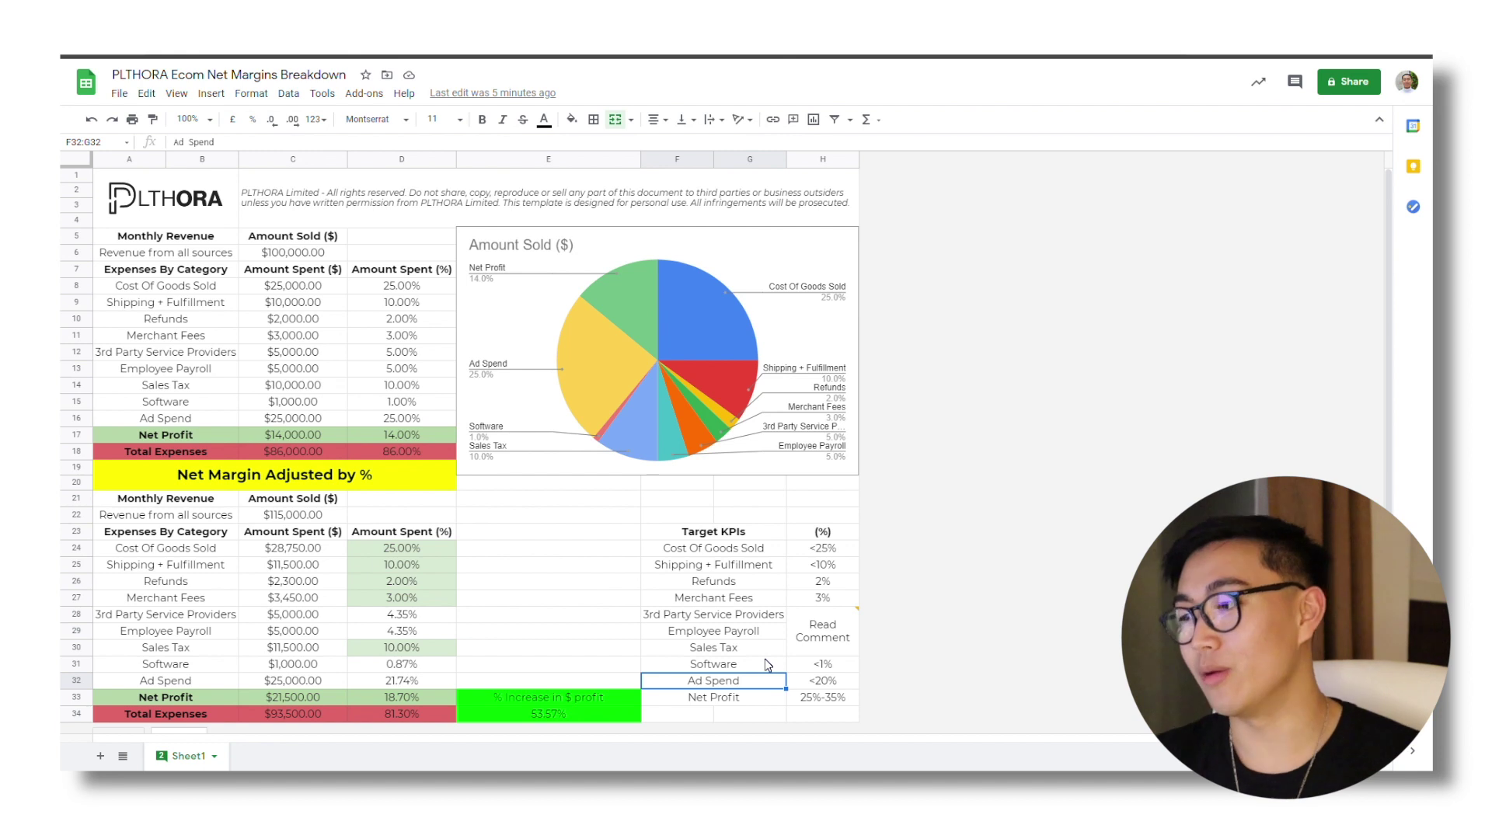
pyautogui.click(805, 684)
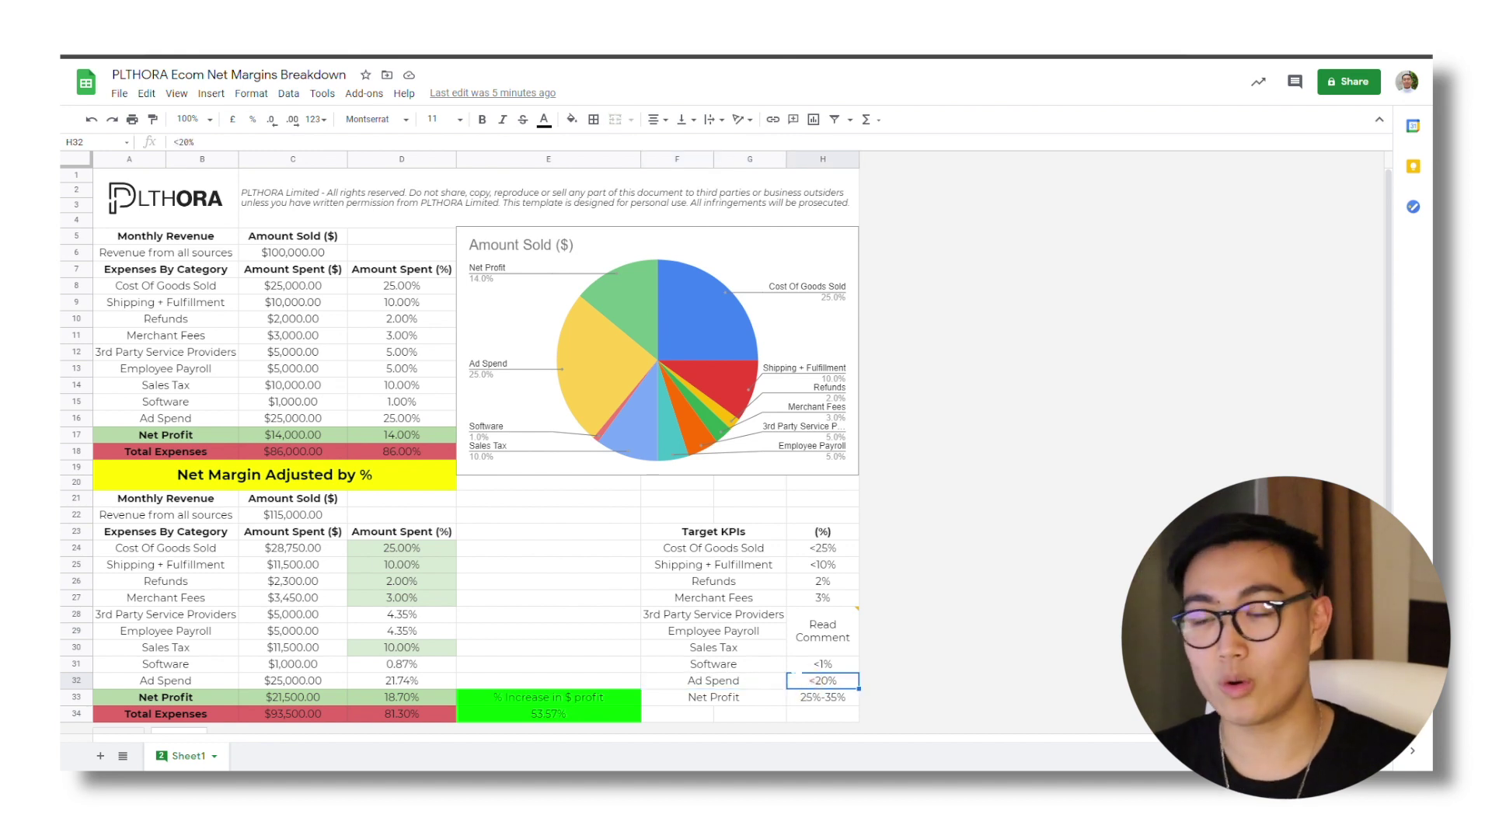
pyautogui.click(801, 698)
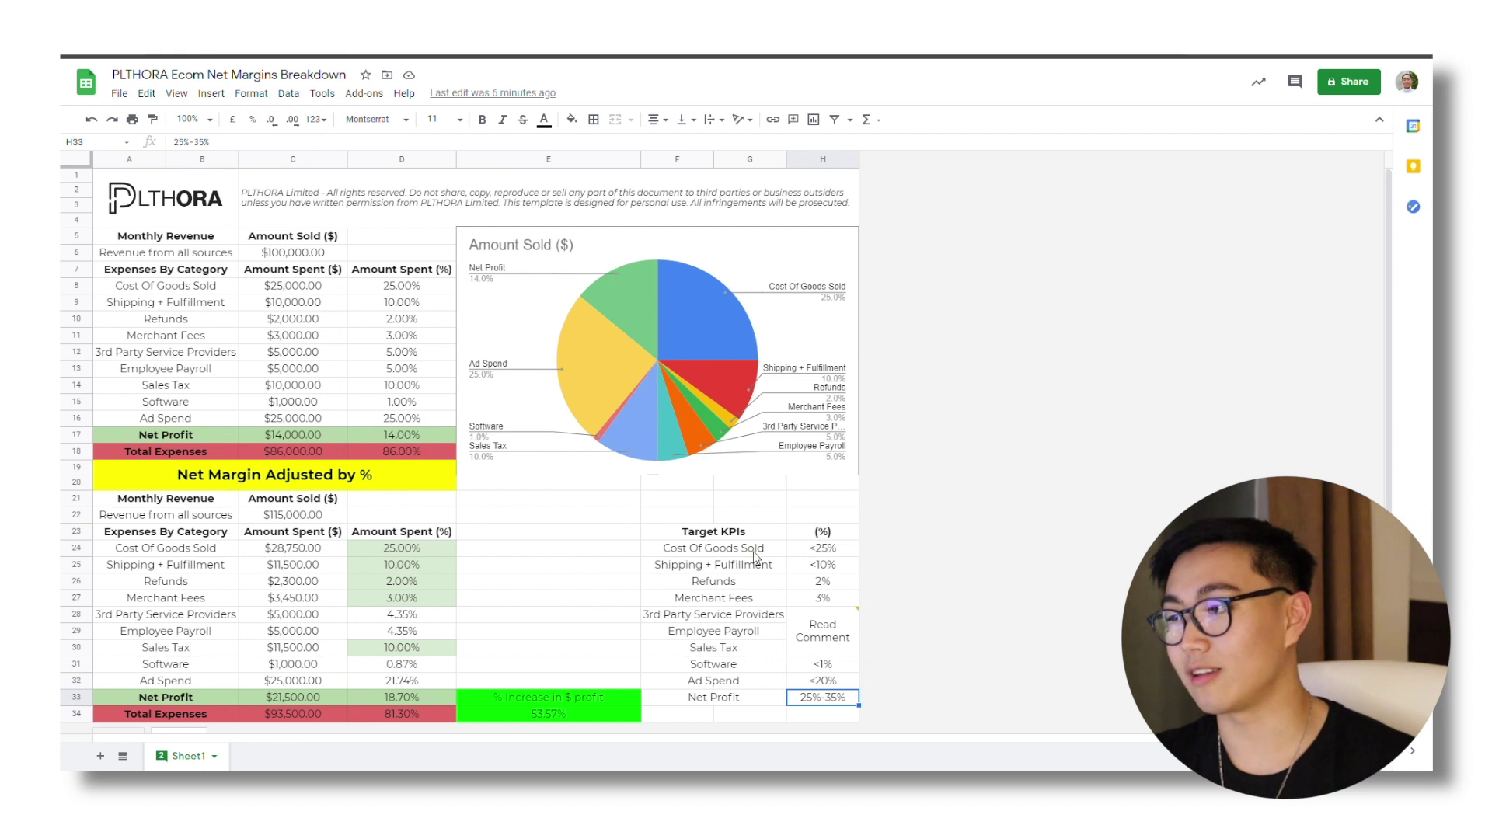
pyautogui.moveTo(762, 554); pyautogui.dragTo(808, 553)
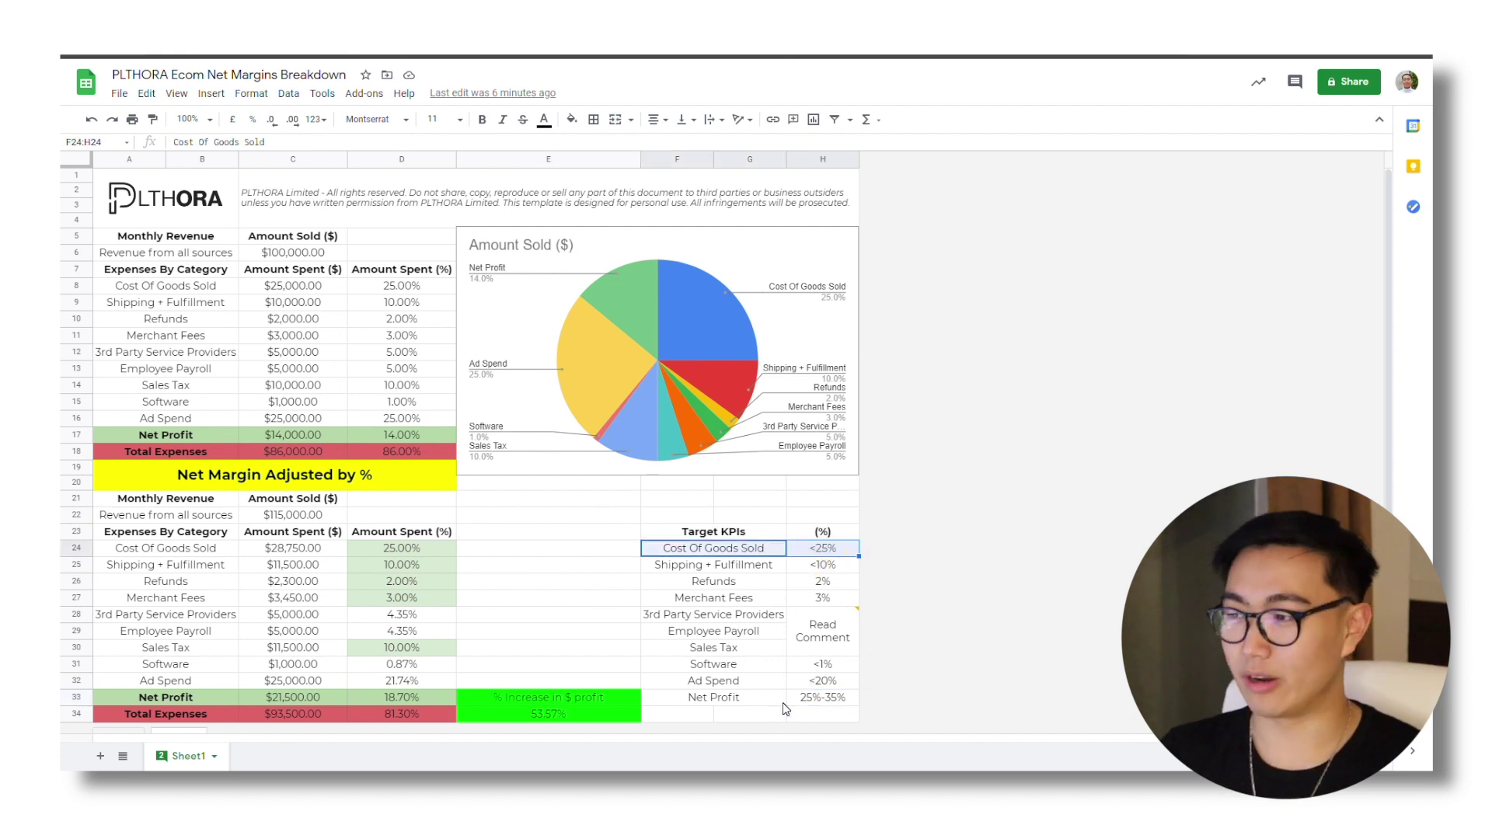
pyautogui.click(810, 699)
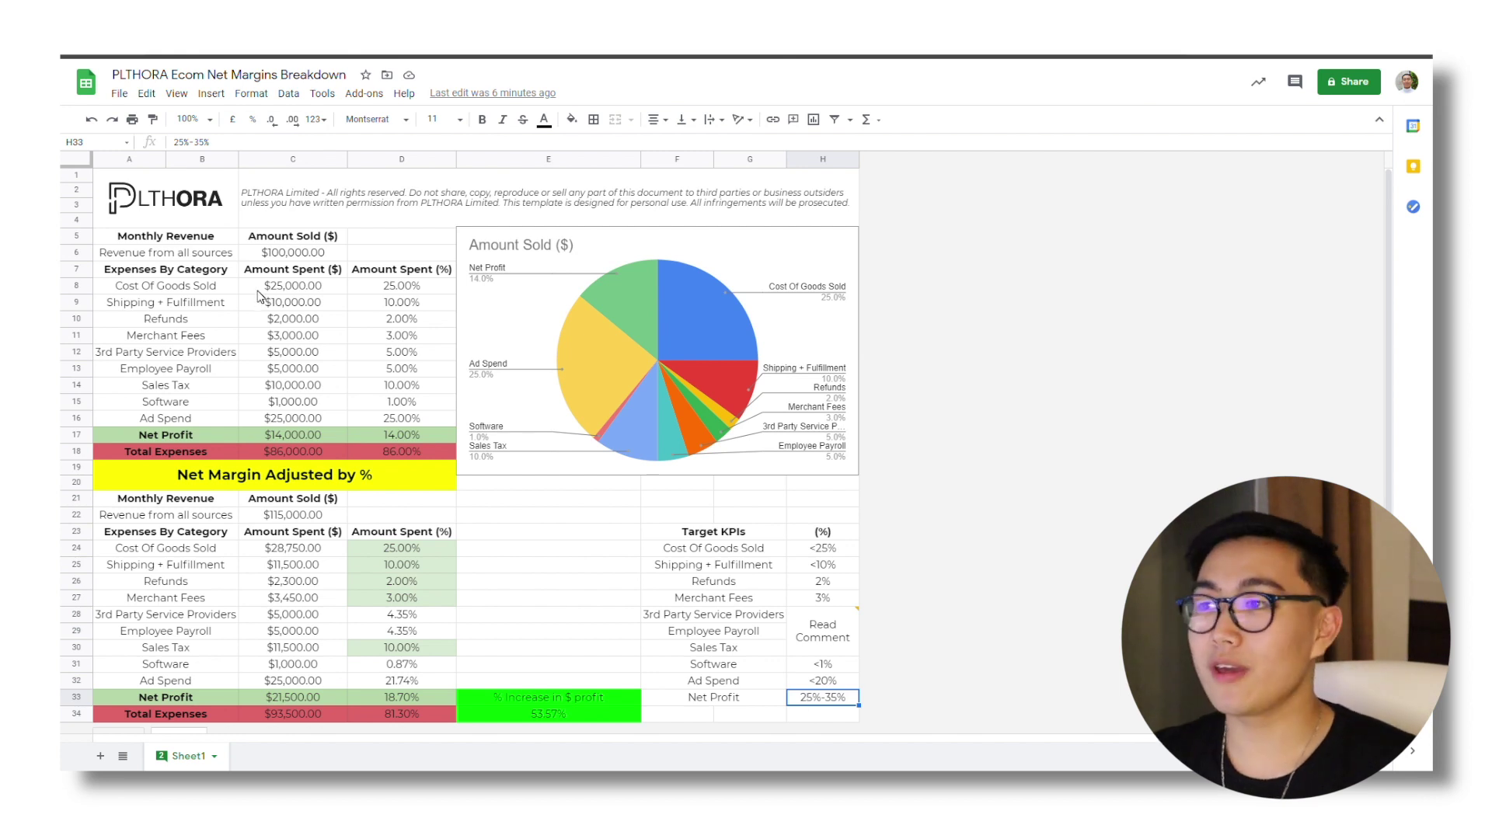
# Highlight the A8:C15 expense breakdown, including Ad Spend, service providers and payroll
pyautogui.moveTo(194, 288); pyautogui.dragTo(342, 425)
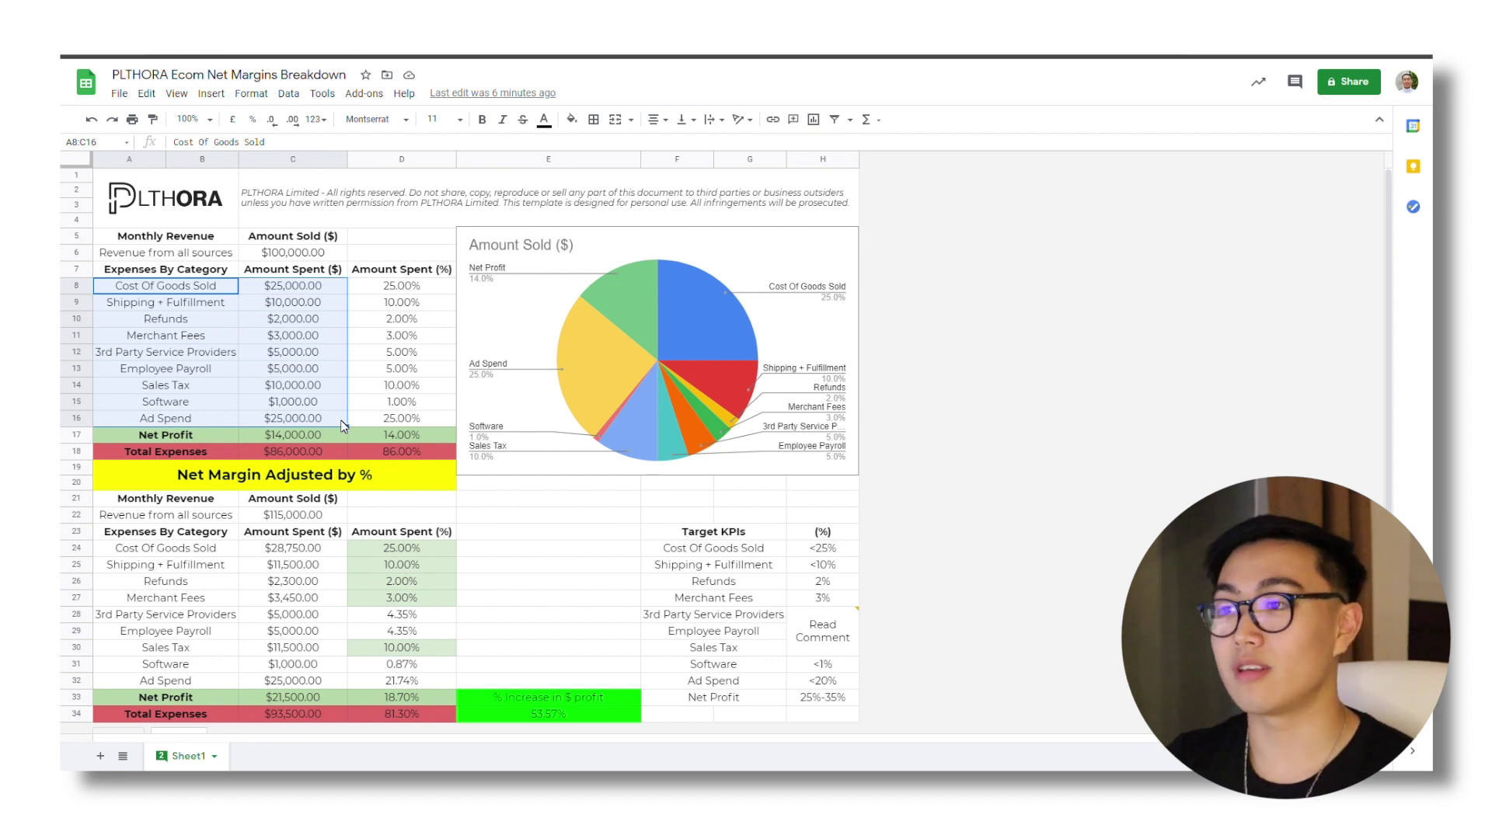
pyautogui.click(198, 418)
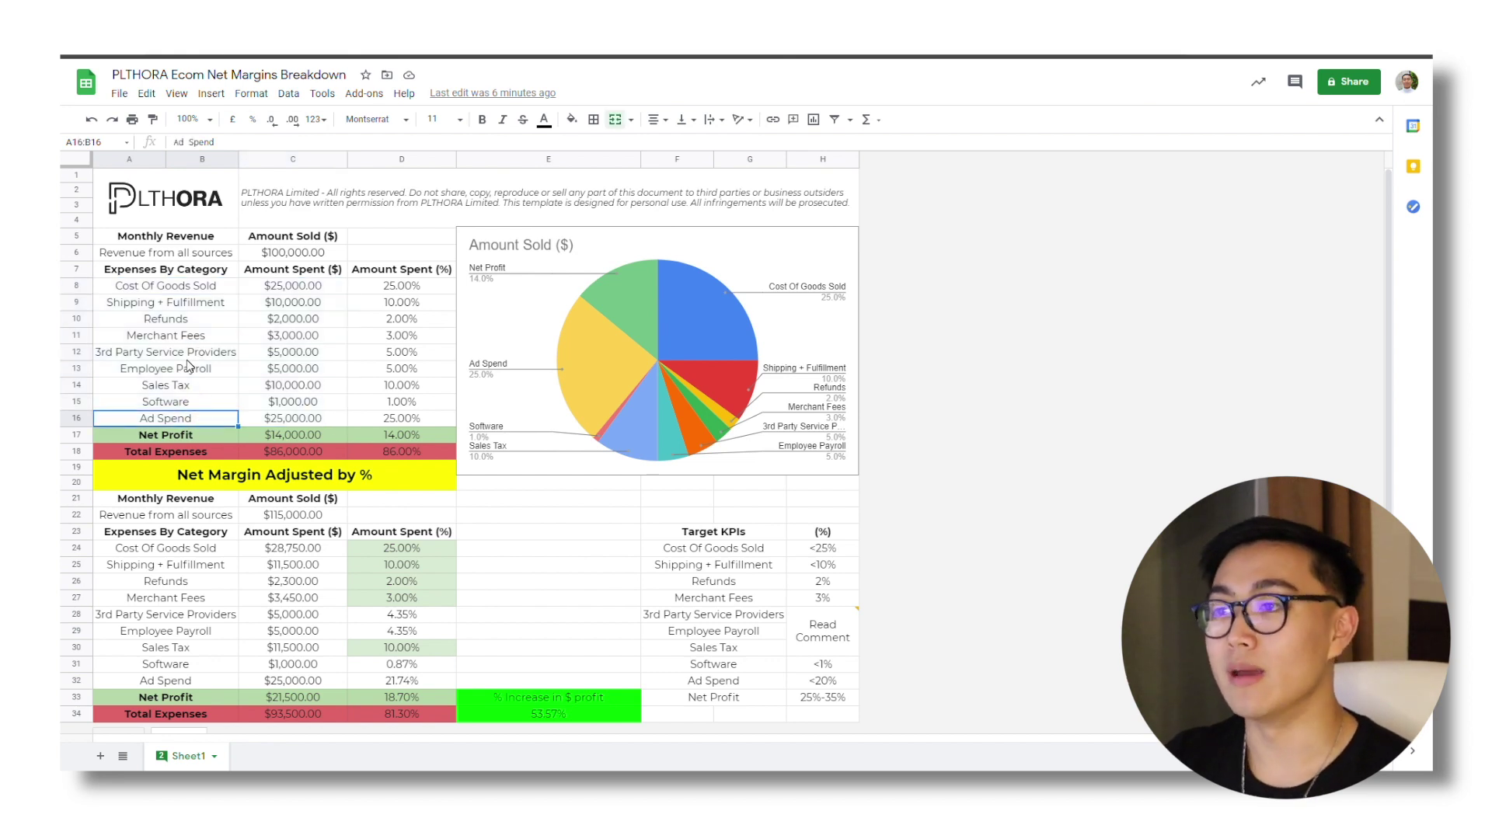
pyautogui.moveTo(189, 366); pyautogui.dragTo(365, 359)
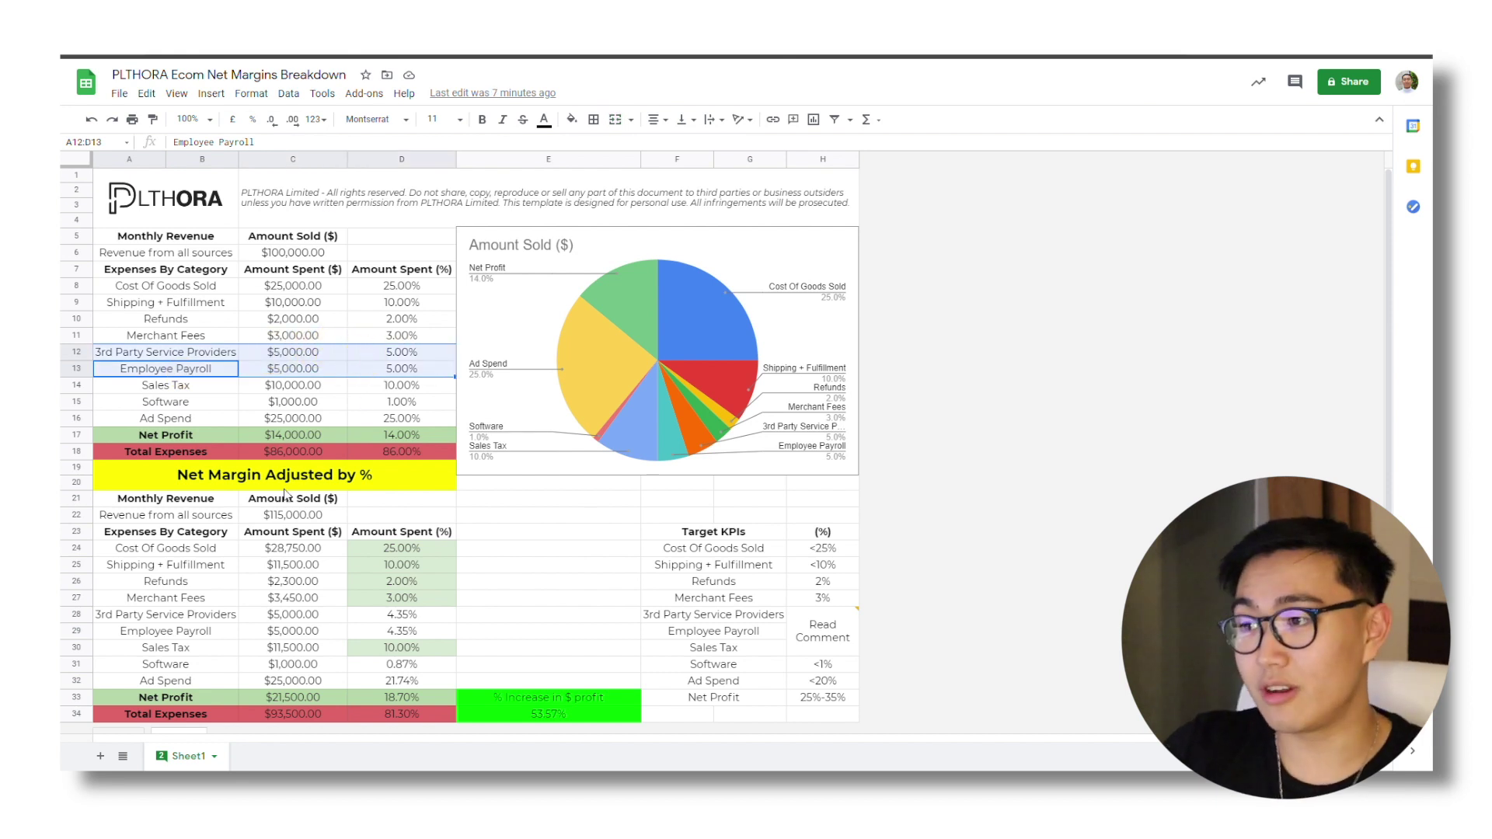
# Change the C22 revenue multiplier to 1.2, making adjusted revenue $120,000.00
pyautogui.click(292, 514)
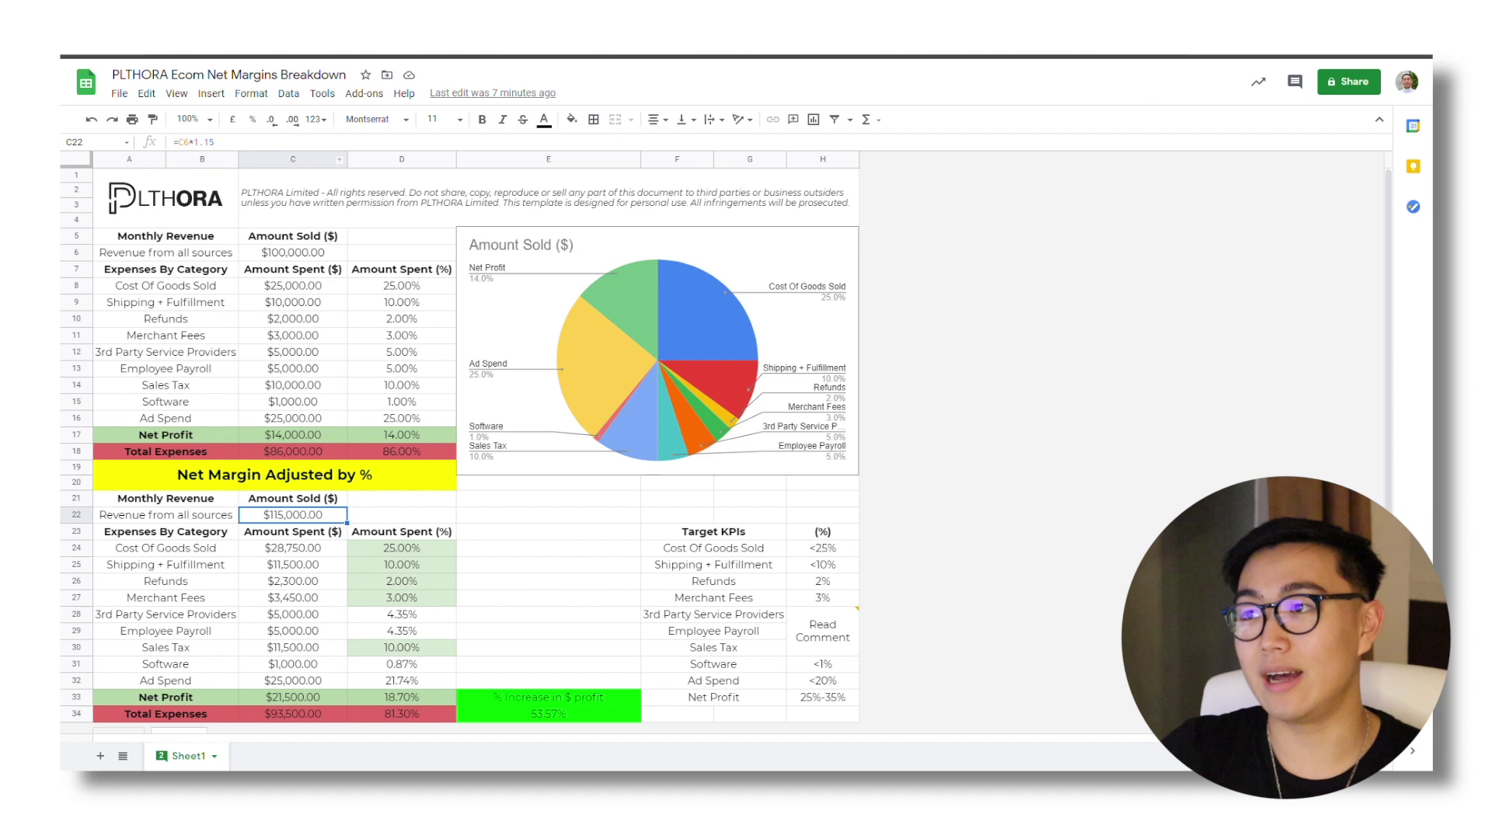
pyautogui.press('Return')
pyautogui.press('BackSpace')
pyautogui.press('BackSpace')
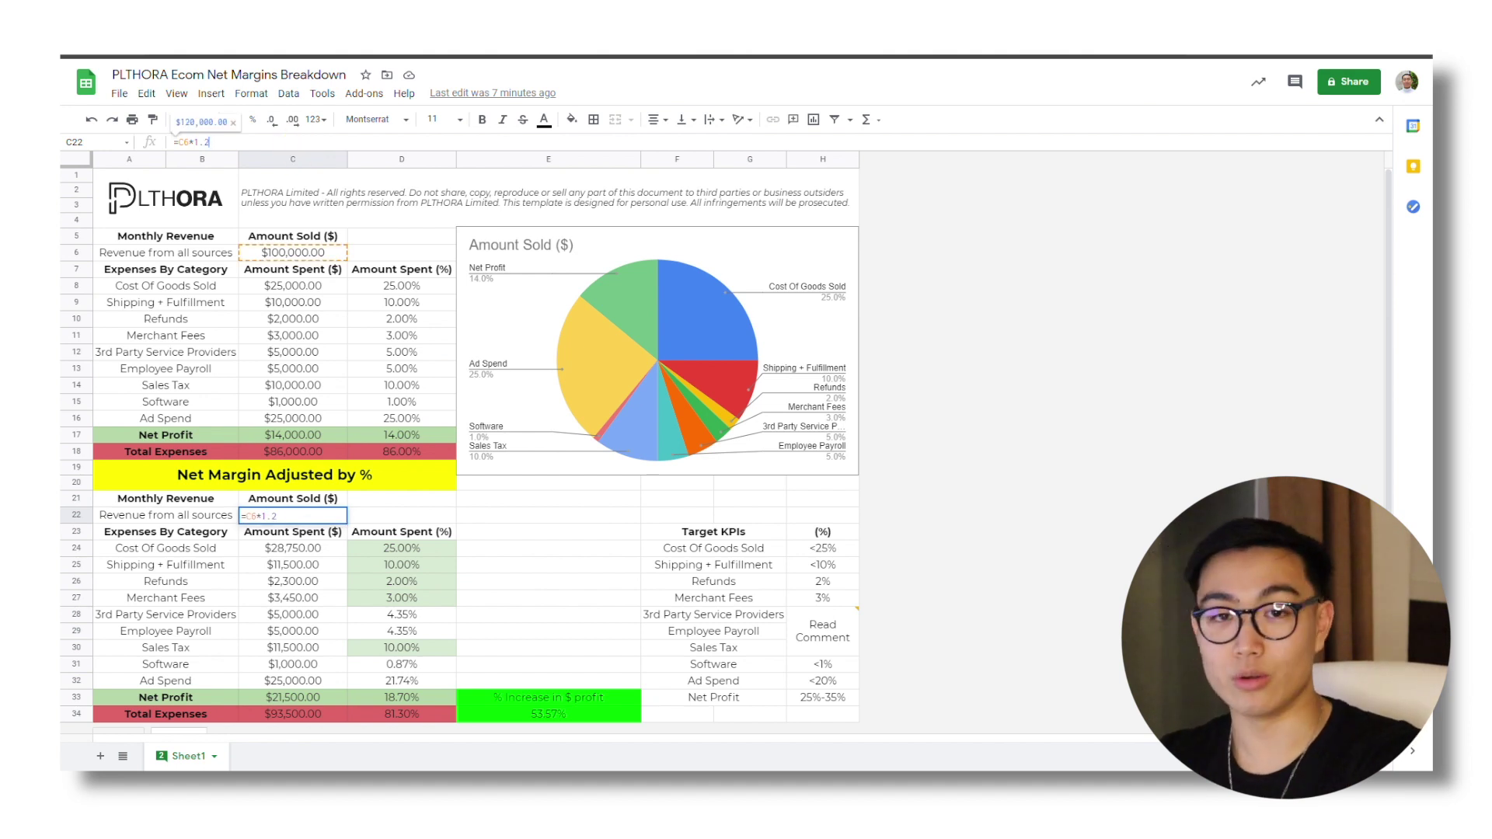
pyautogui.write('2')
pyautogui.press('Return')
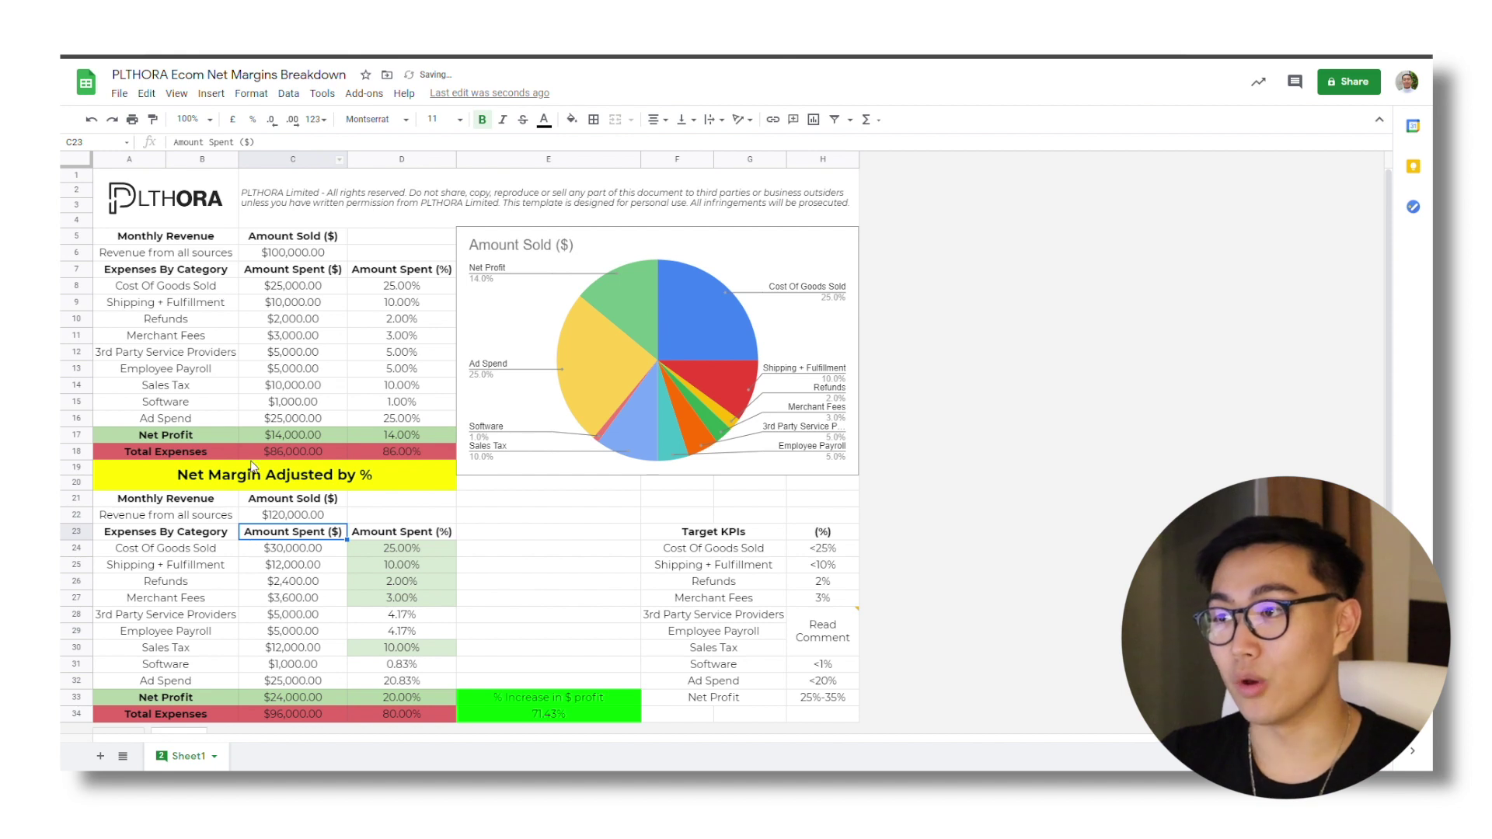
# Compare original and adjusted revenue and Ad Spend, with net margin rising from 14% to 20%
pyautogui.click(281, 257)
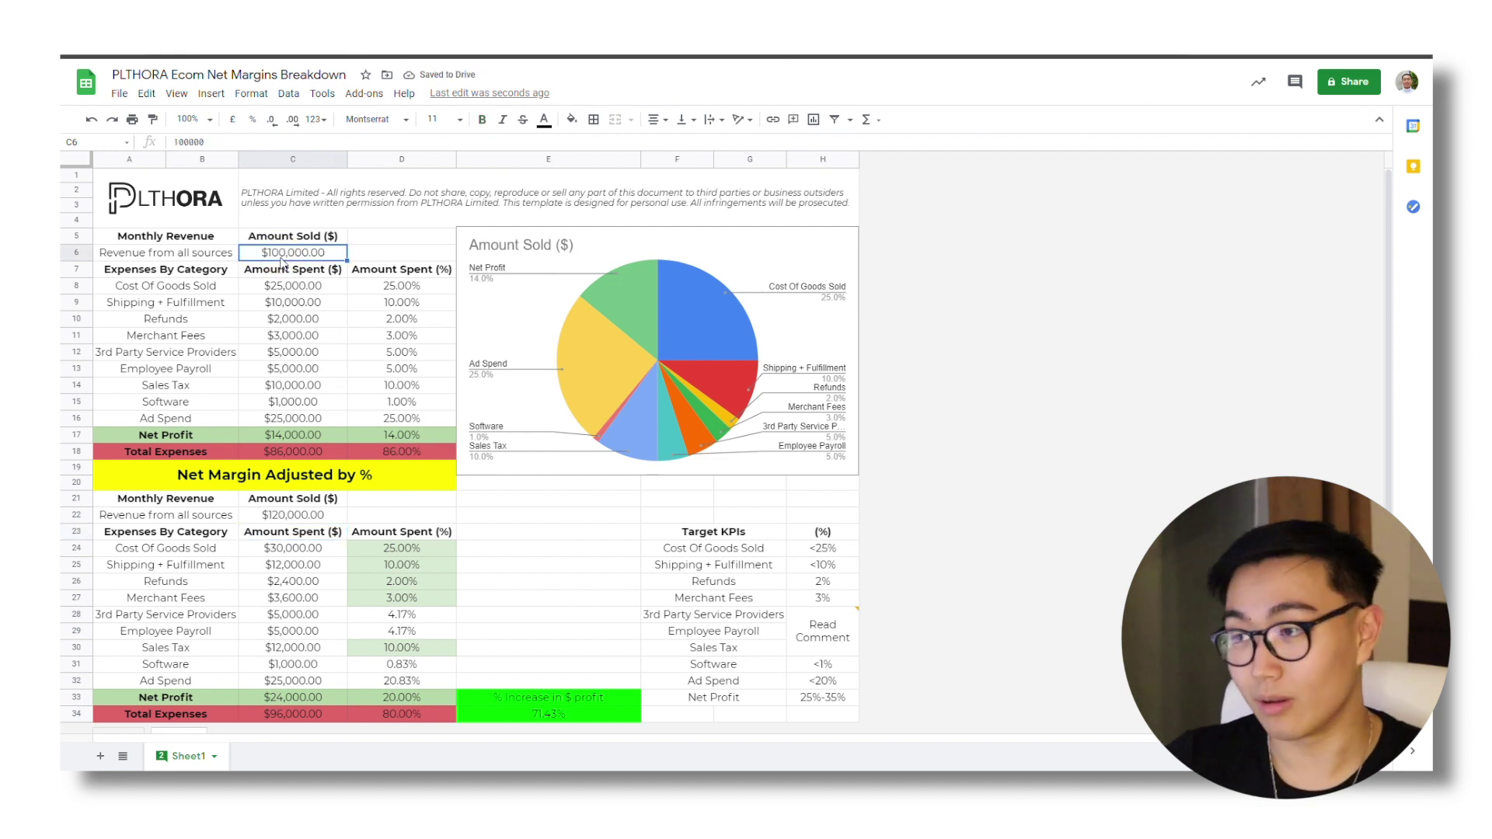
pyautogui.moveTo(233, 516); pyautogui.dragTo(324, 516)
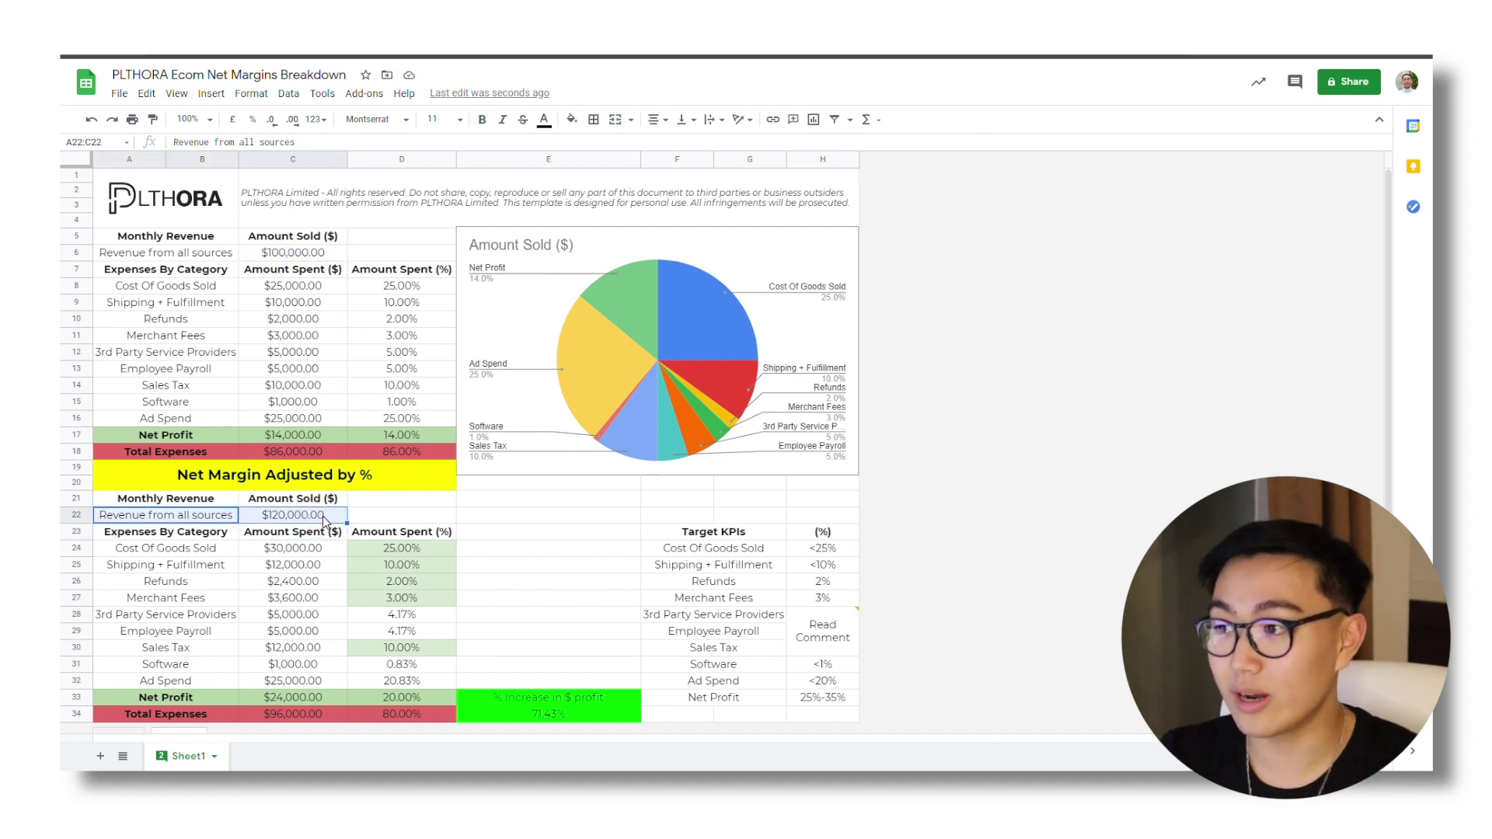
pyautogui.moveTo(271, 681); pyautogui.dragTo(392, 681)
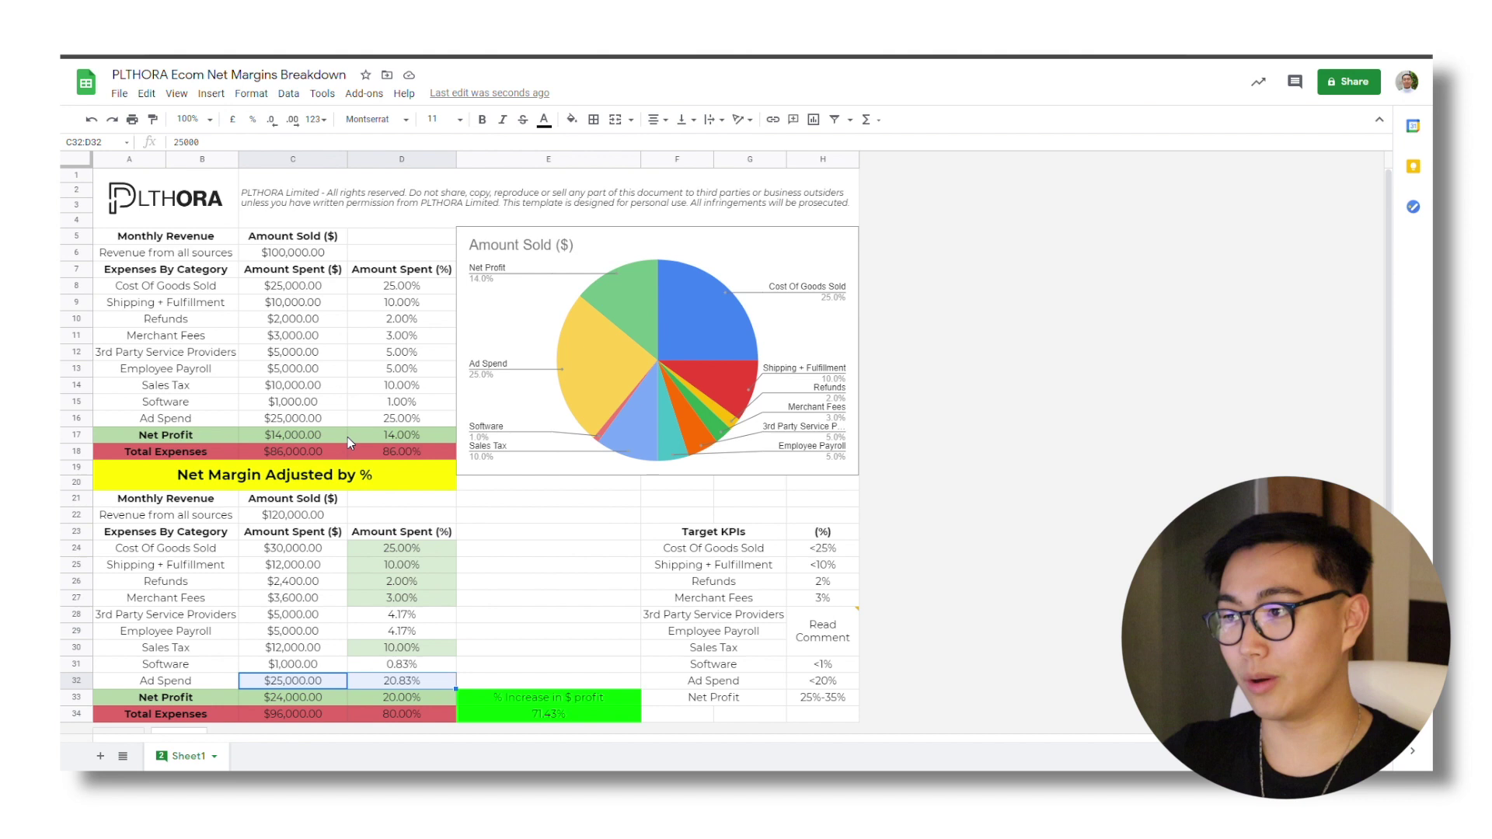
pyautogui.click(395, 440)
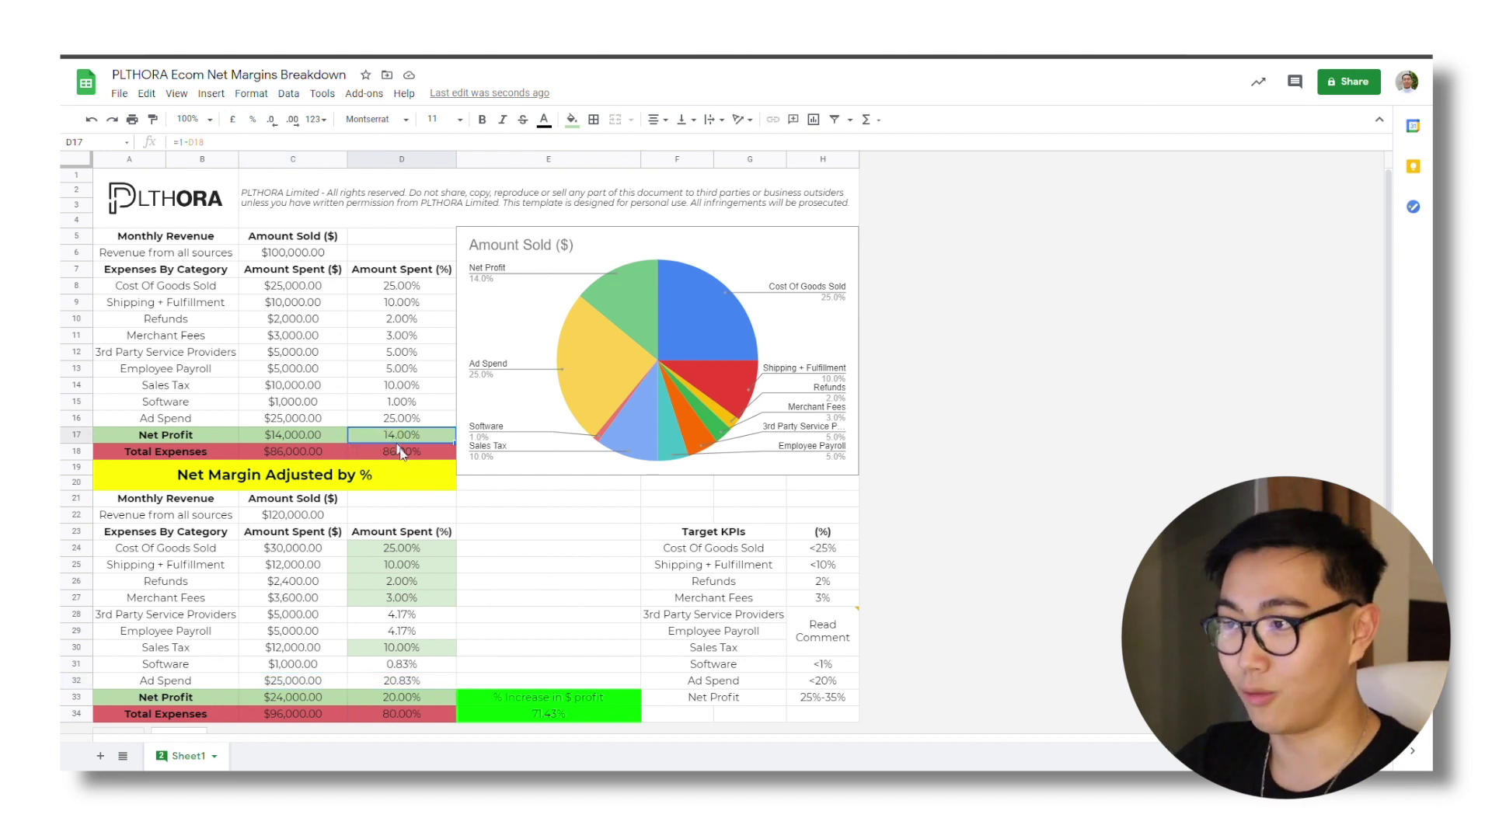
pyautogui.click(364, 700)
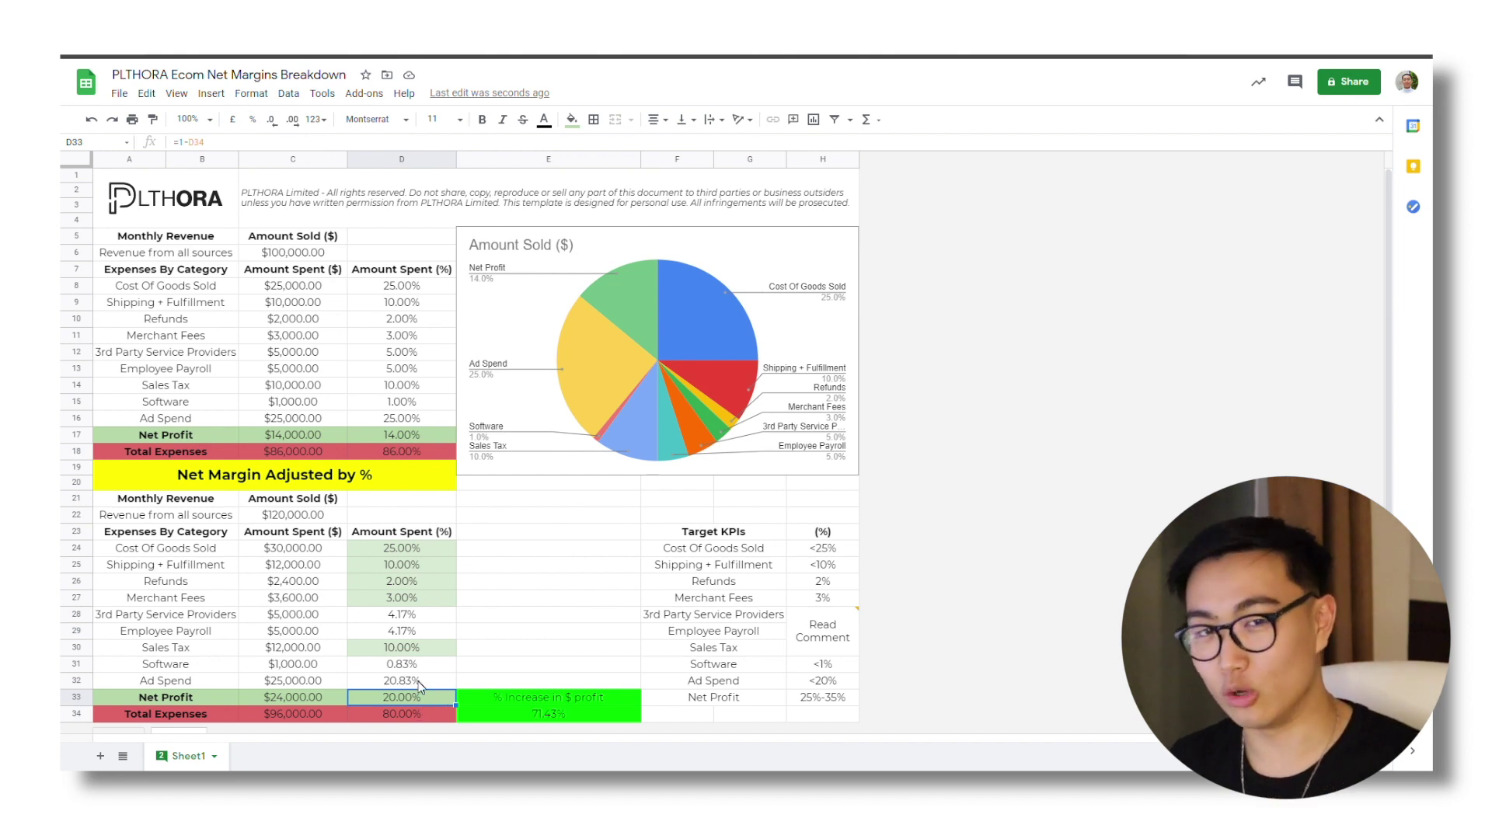
# Compare original net profit with the adjusted $24,000.00 and check the 71.43% profit increase
pyautogui.click(281, 433)
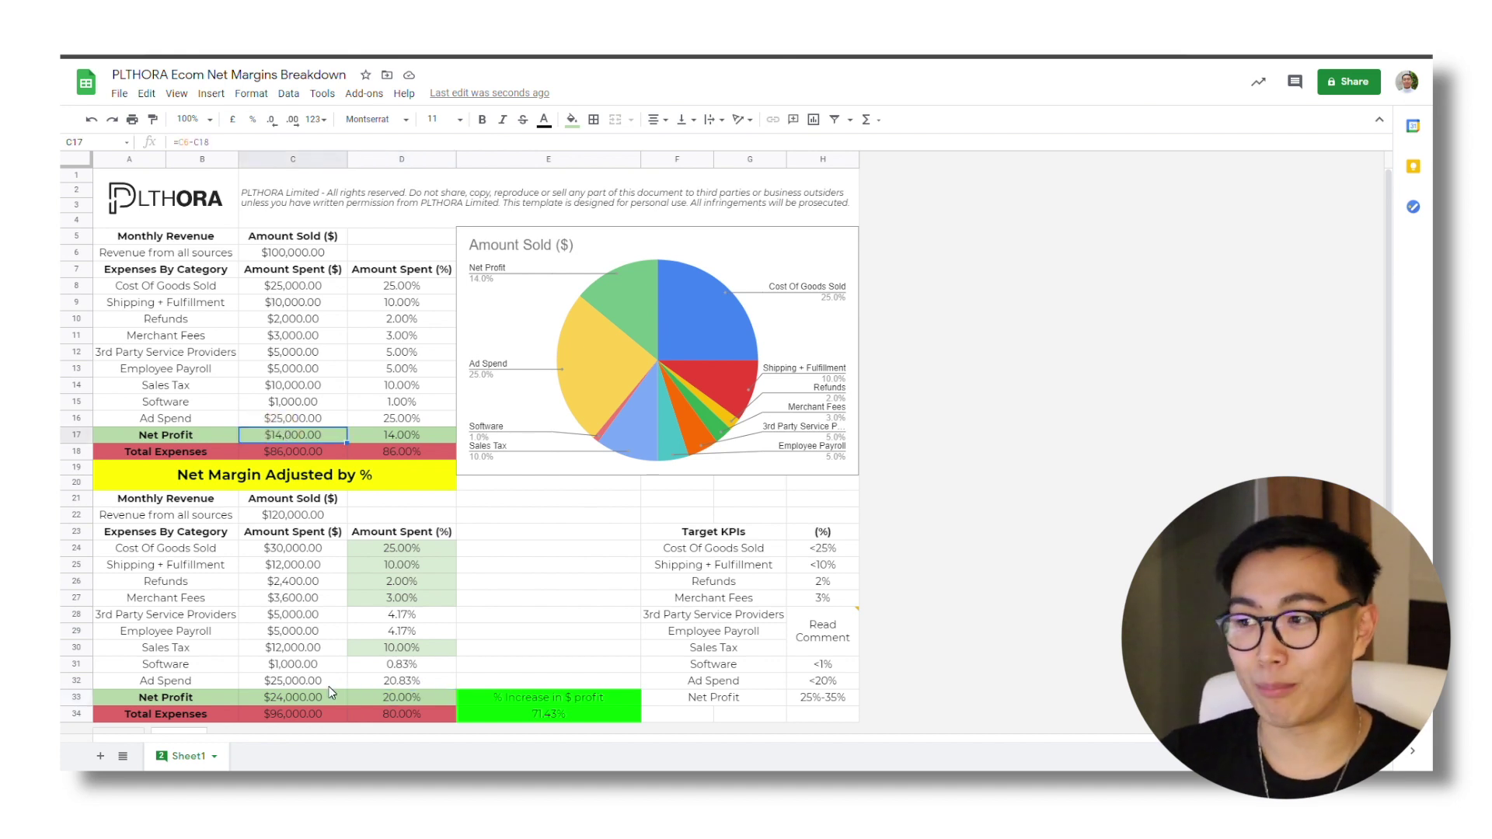
pyautogui.click(301, 699)
pyautogui.click(277, 436)
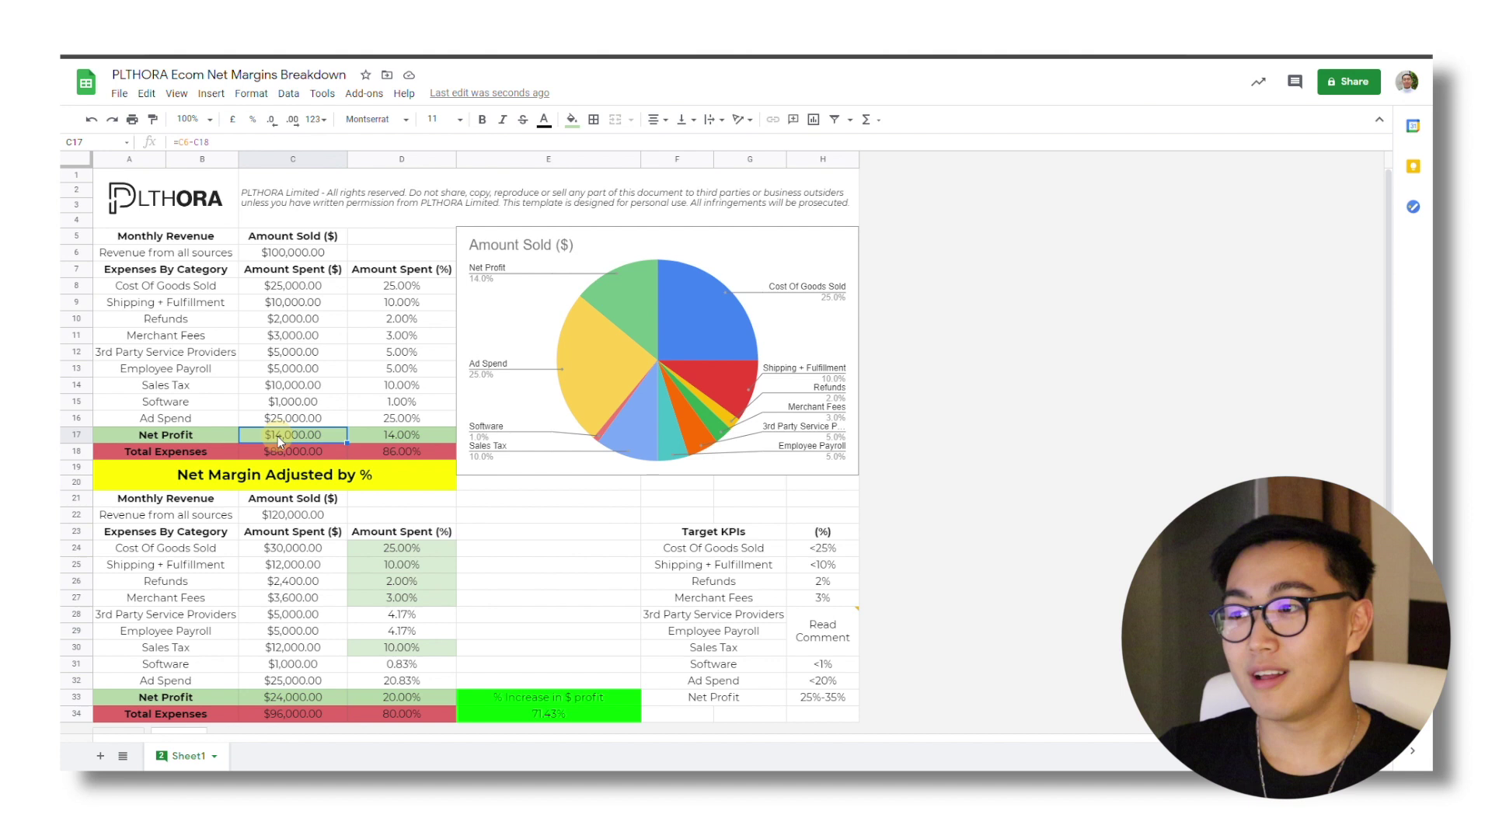
pyautogui.click(307, 703)
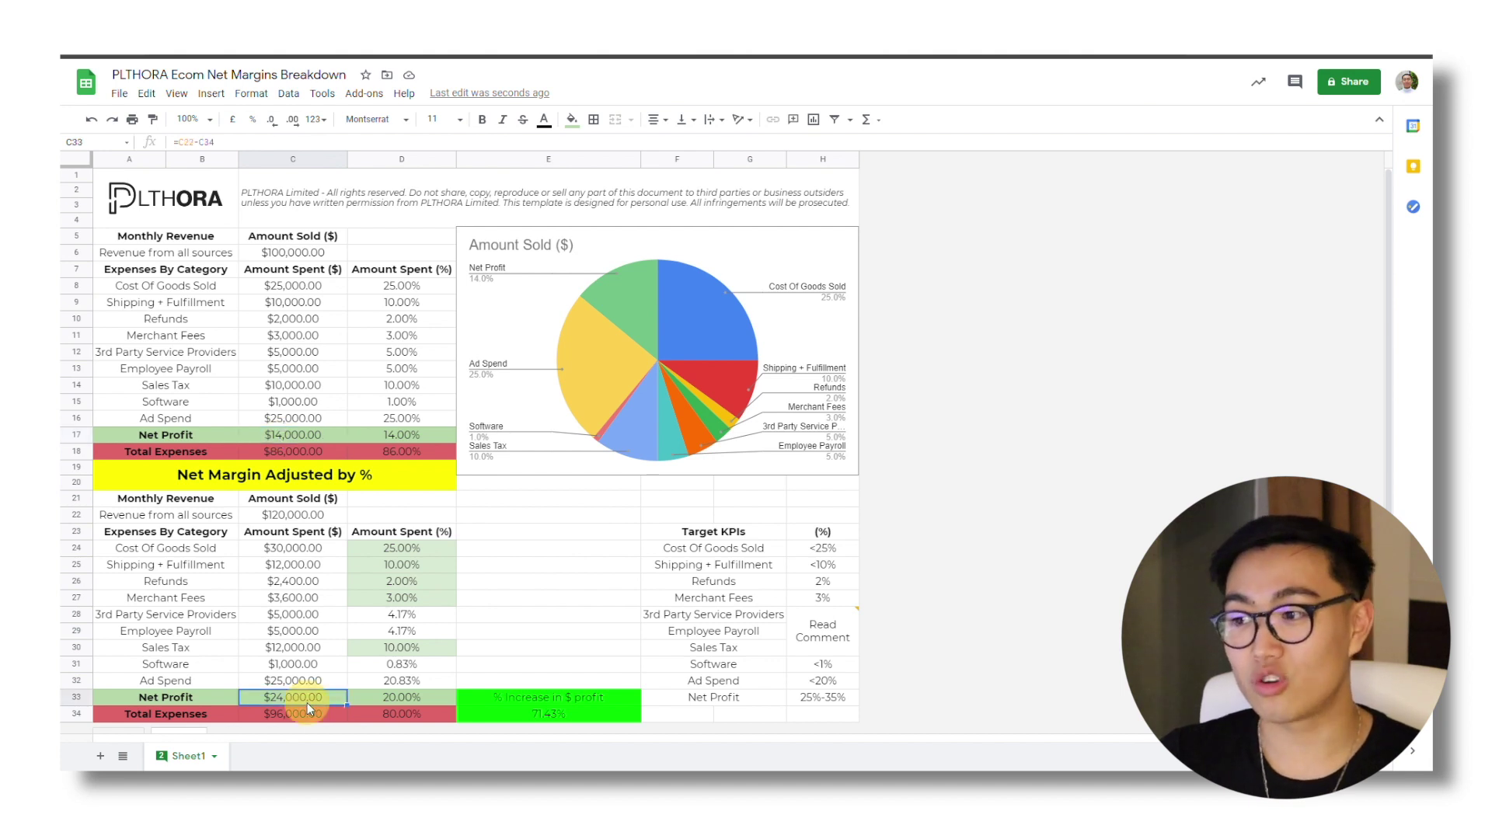
pyautogui.click(530, 719)
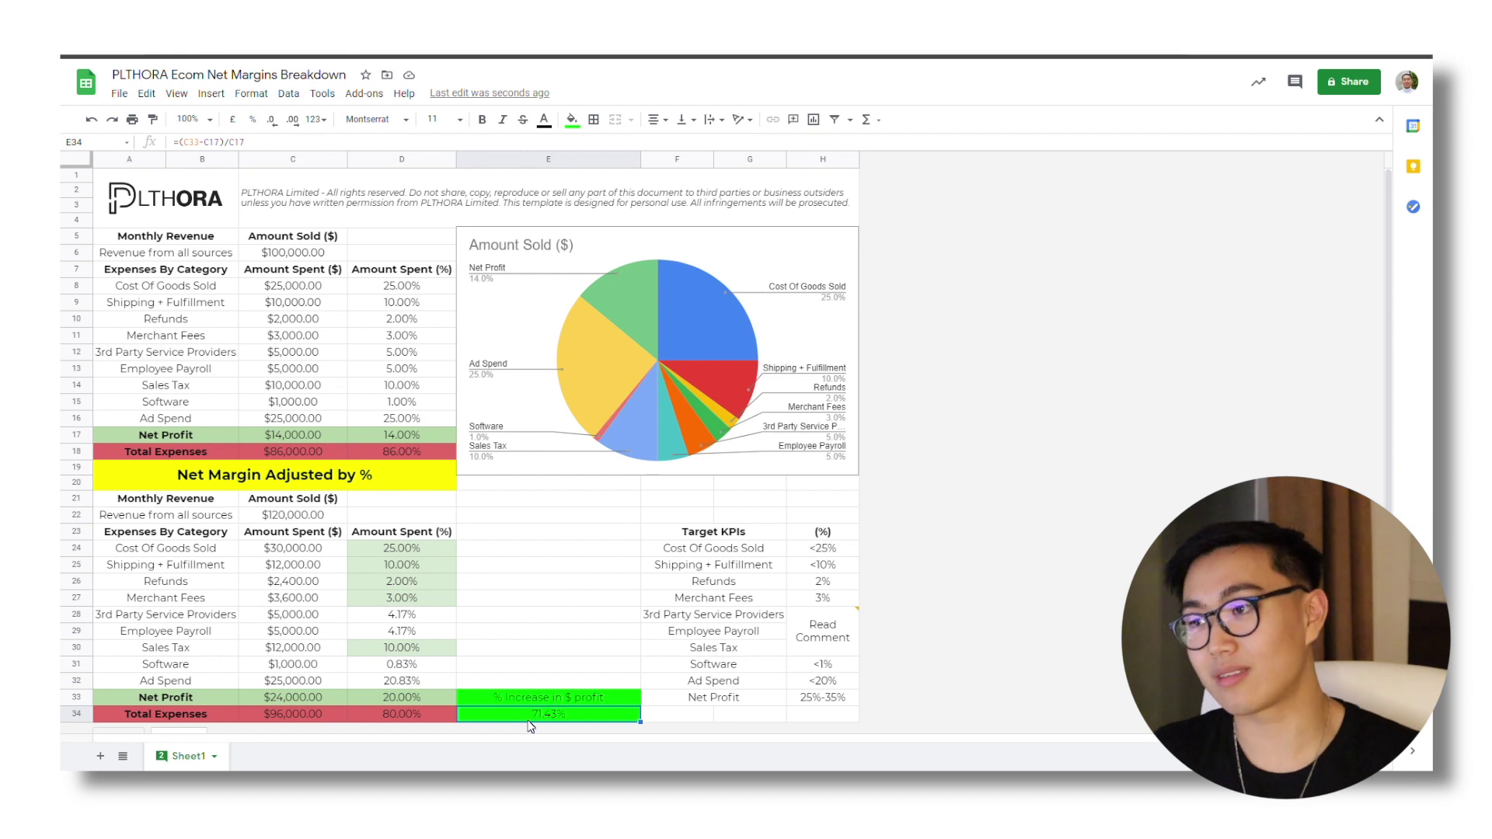
# Change C22 to =C6*1.3 and confirm the 22.31% net margin and 107.14% profit increase
pyautogui.doubleClick(289, 516)
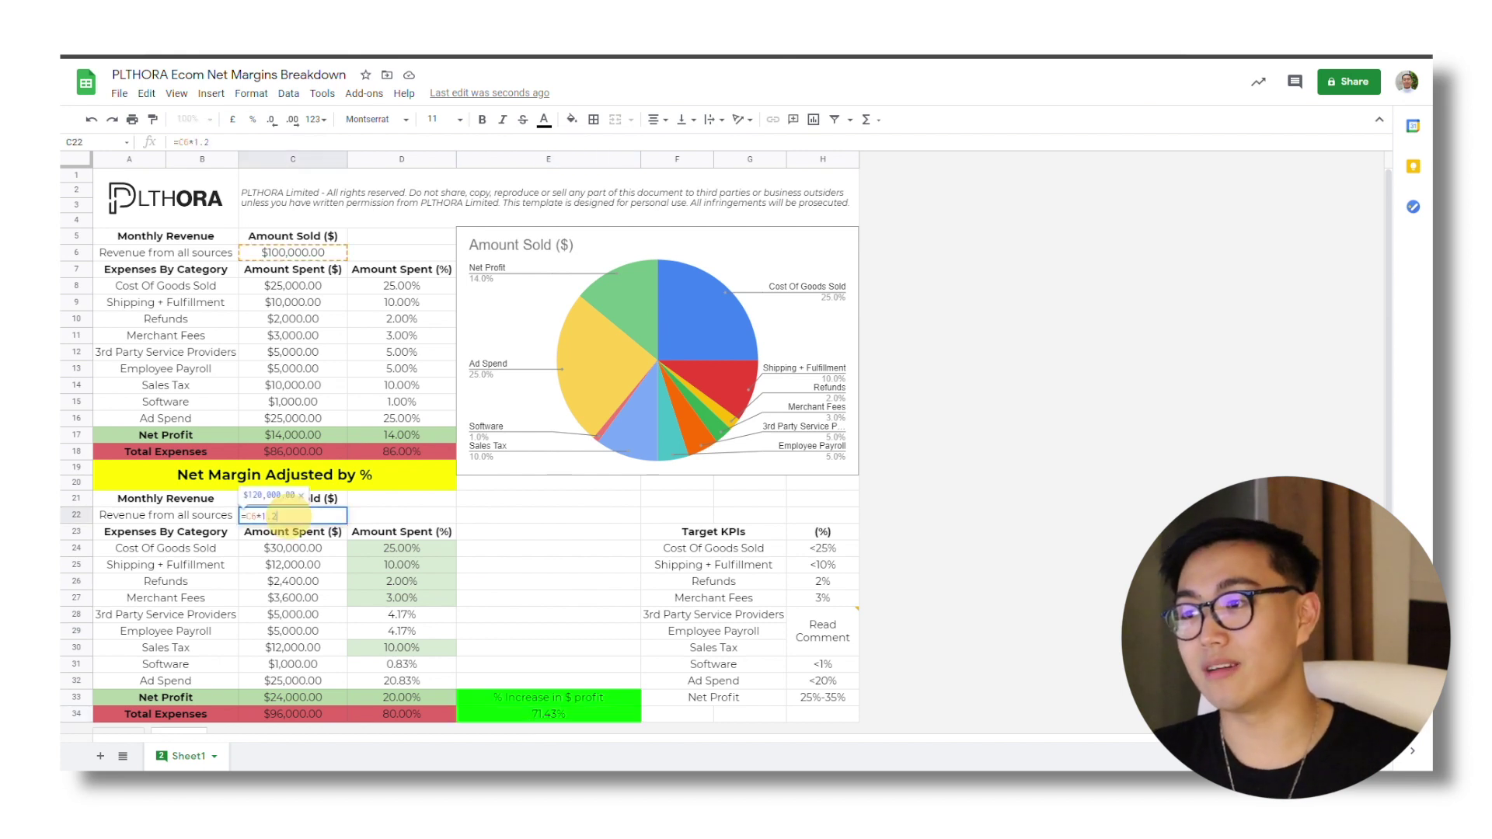
pyautogui.press('BackSpace')
pyautogui.write('3')
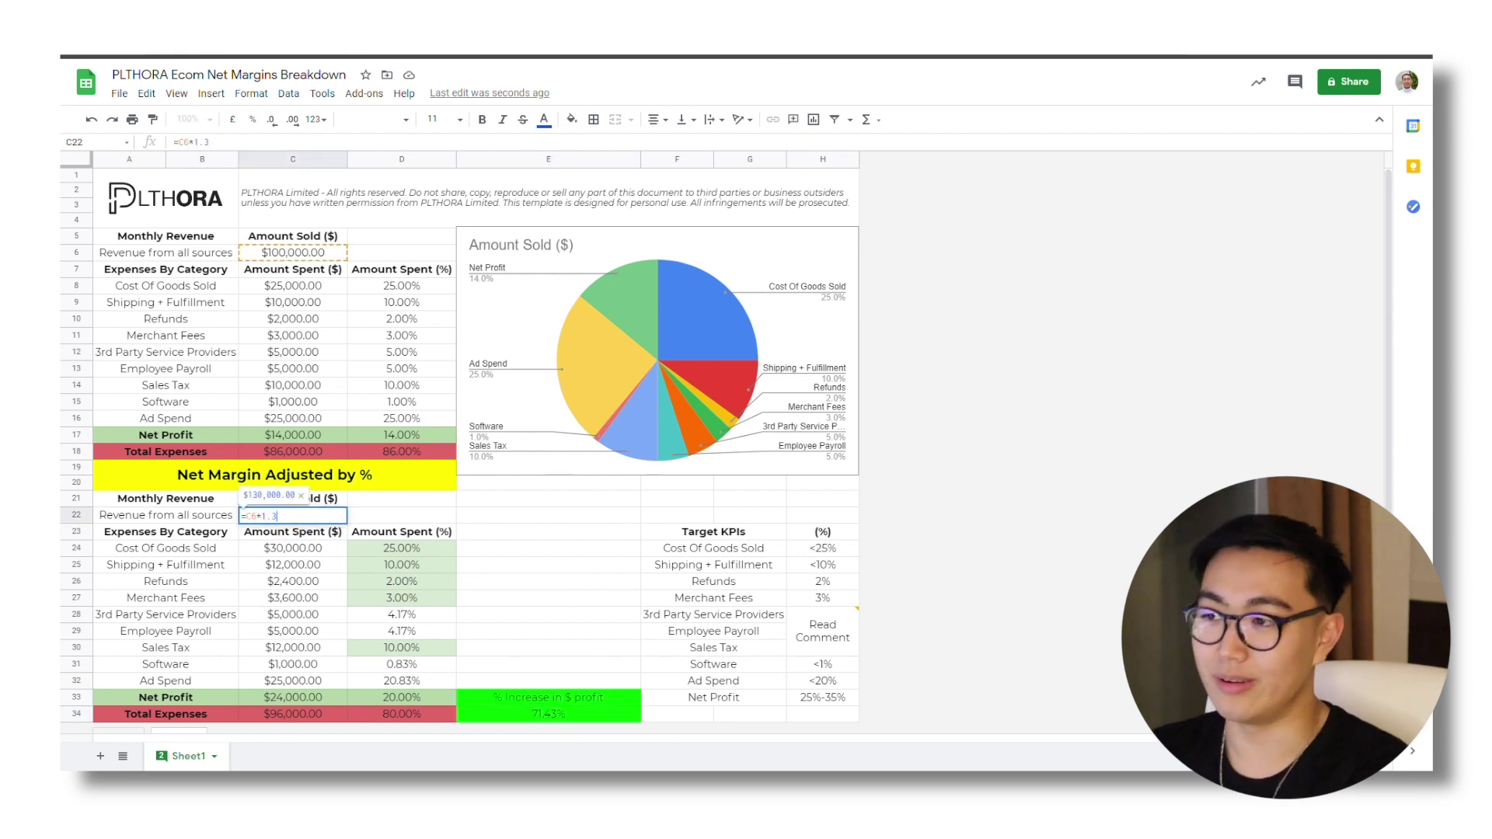
pyautogui.press('Return')
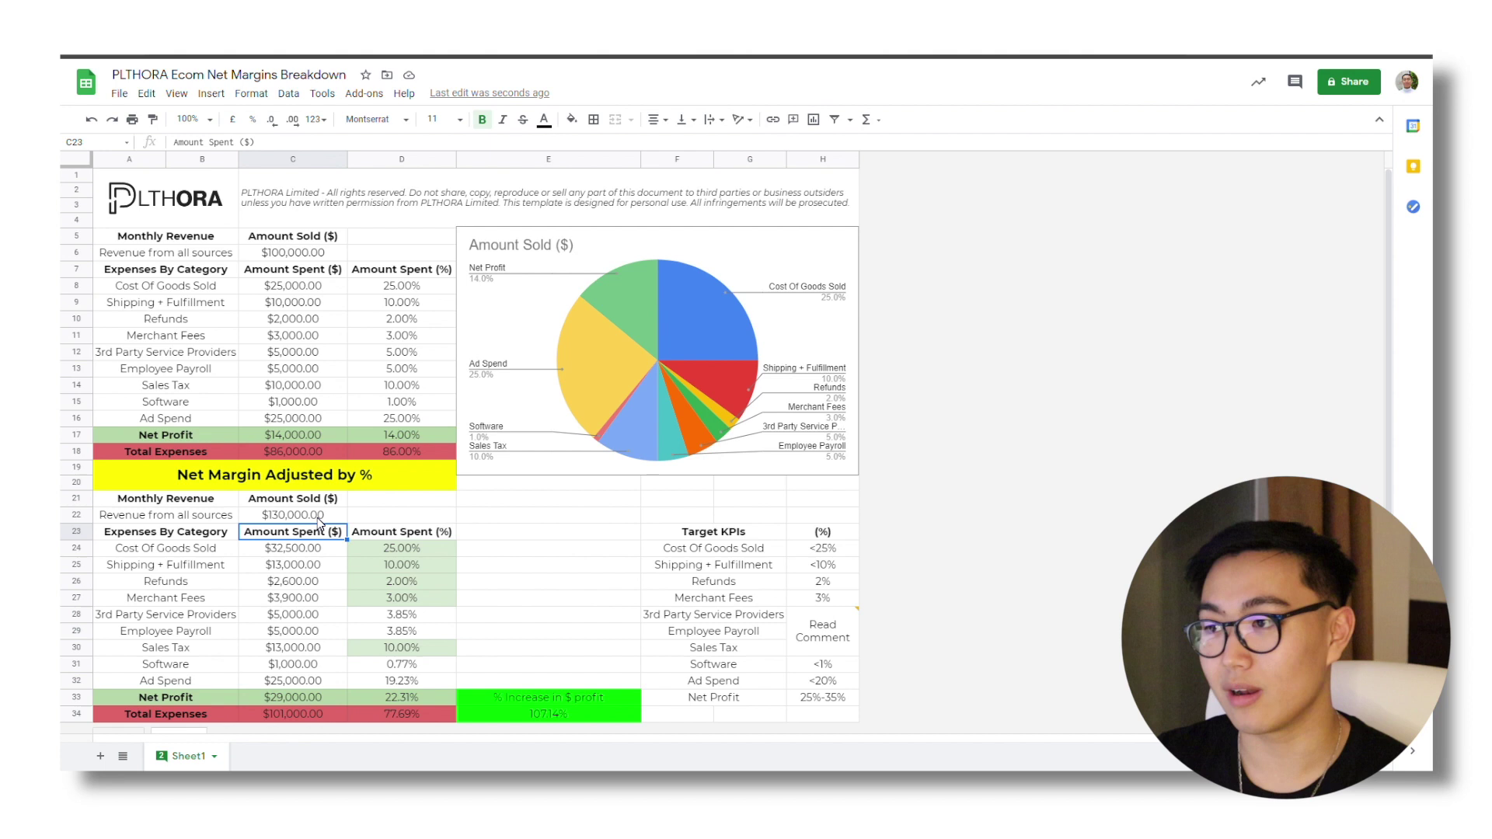
pyautogui.click(317, 516)
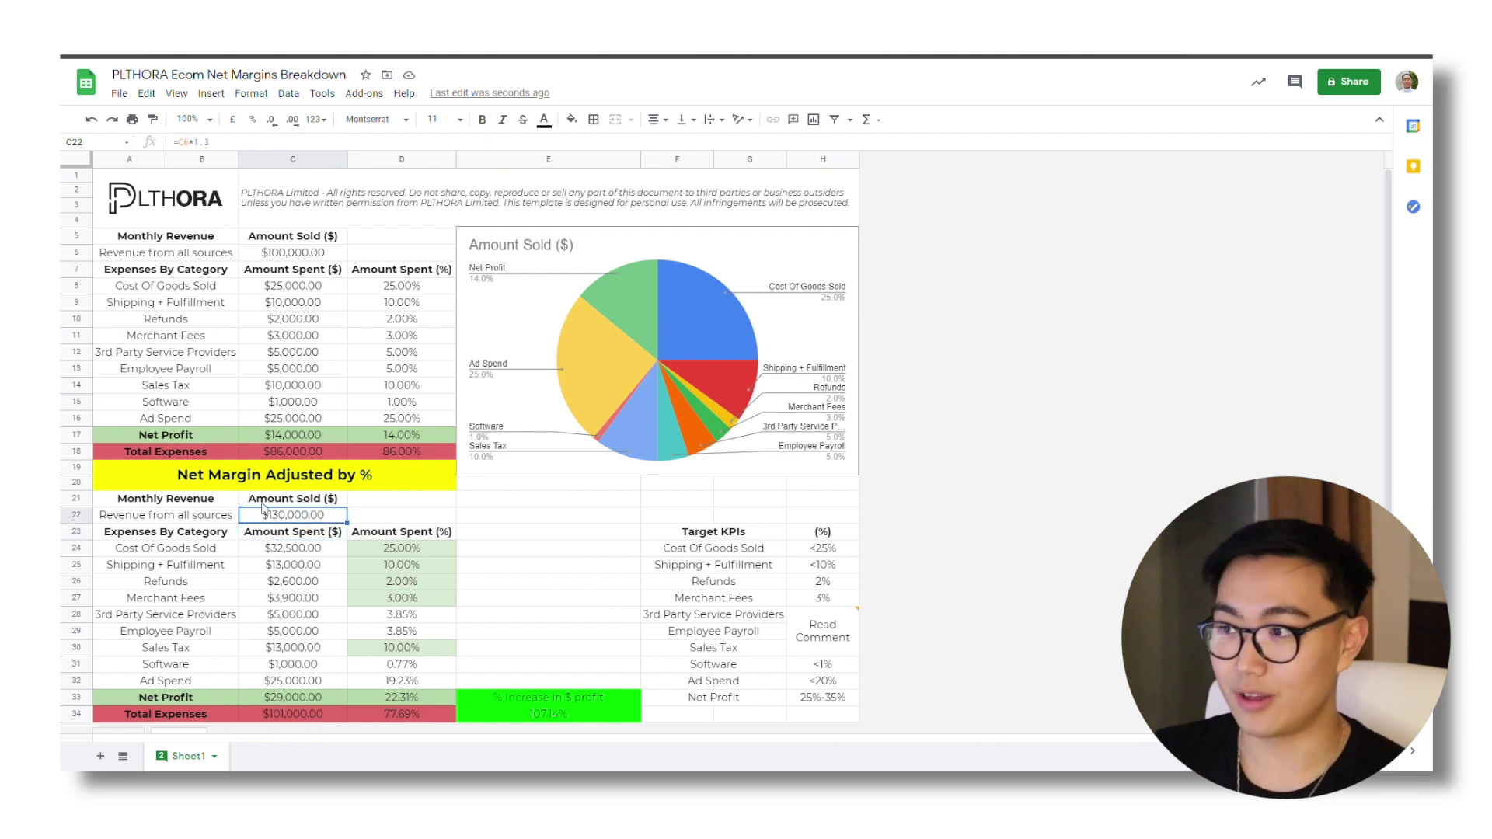
pyautogui.click(540, 719)
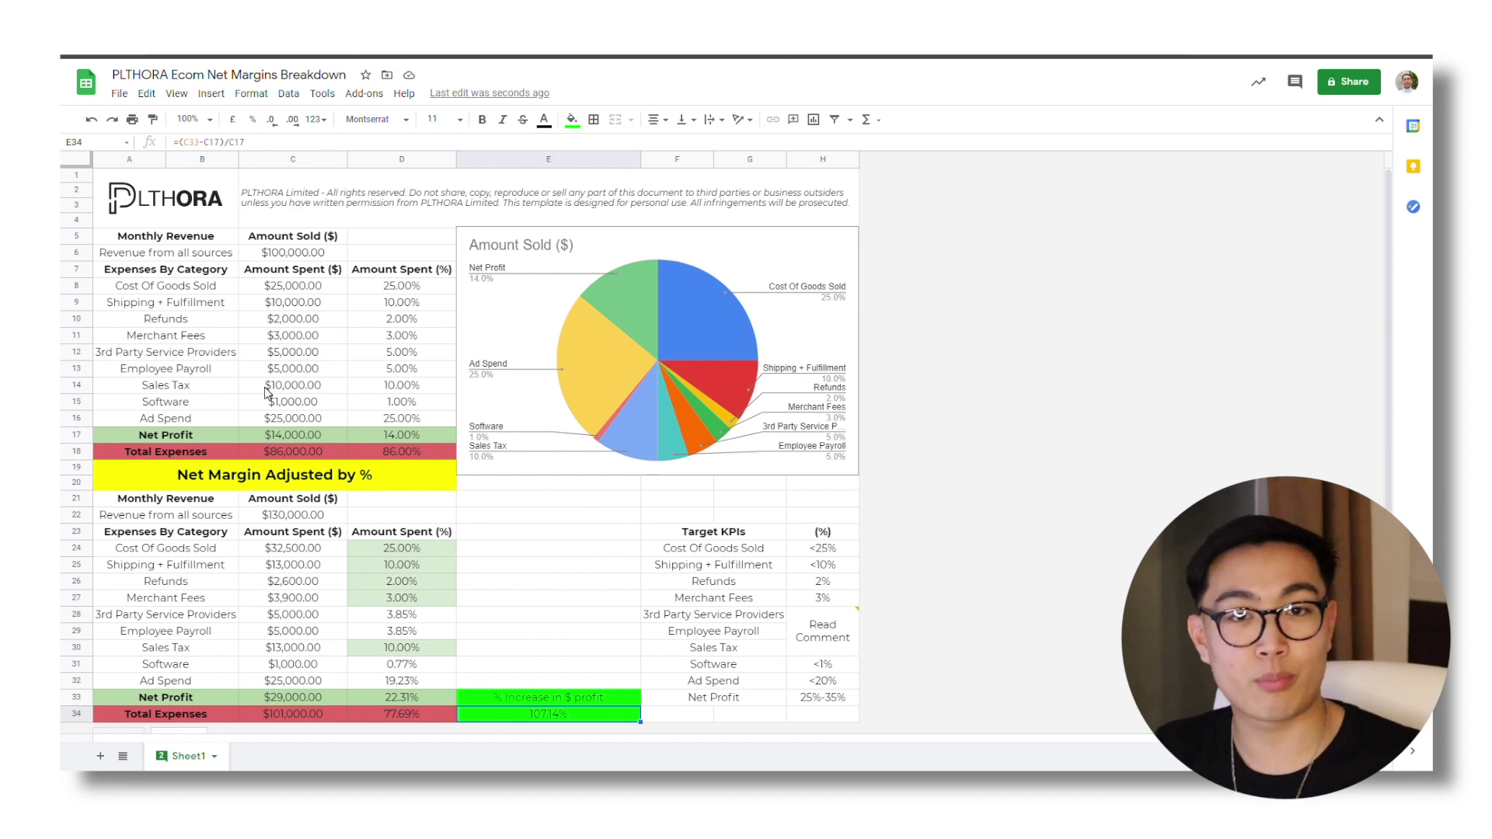
pyautogui.click(269, 516)
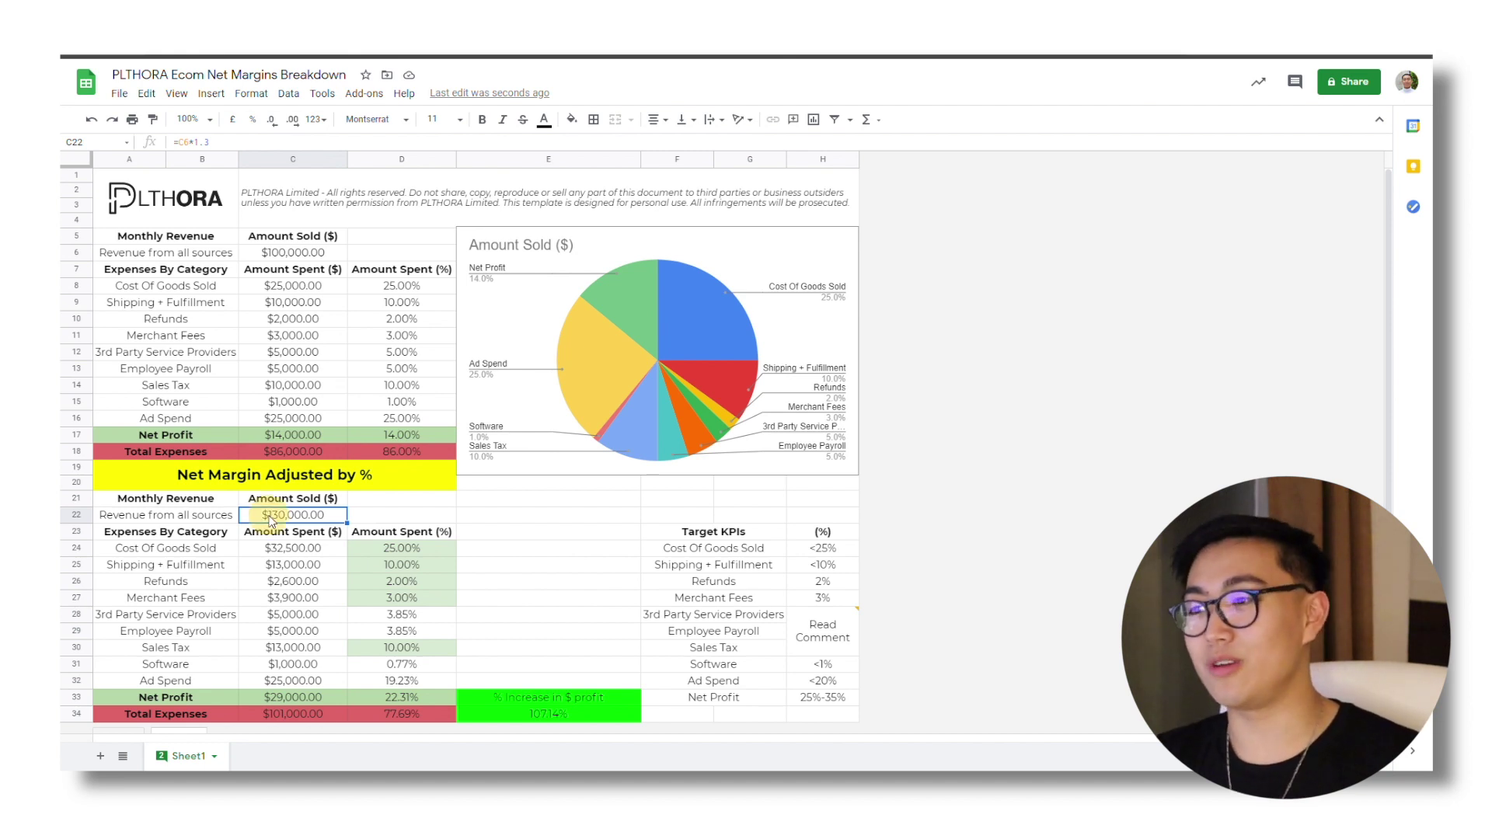
# Edit C22 back to =C6*1.15 and check the 53.57% profit increase in E34
pyautogui.doubleClick(272, 516)
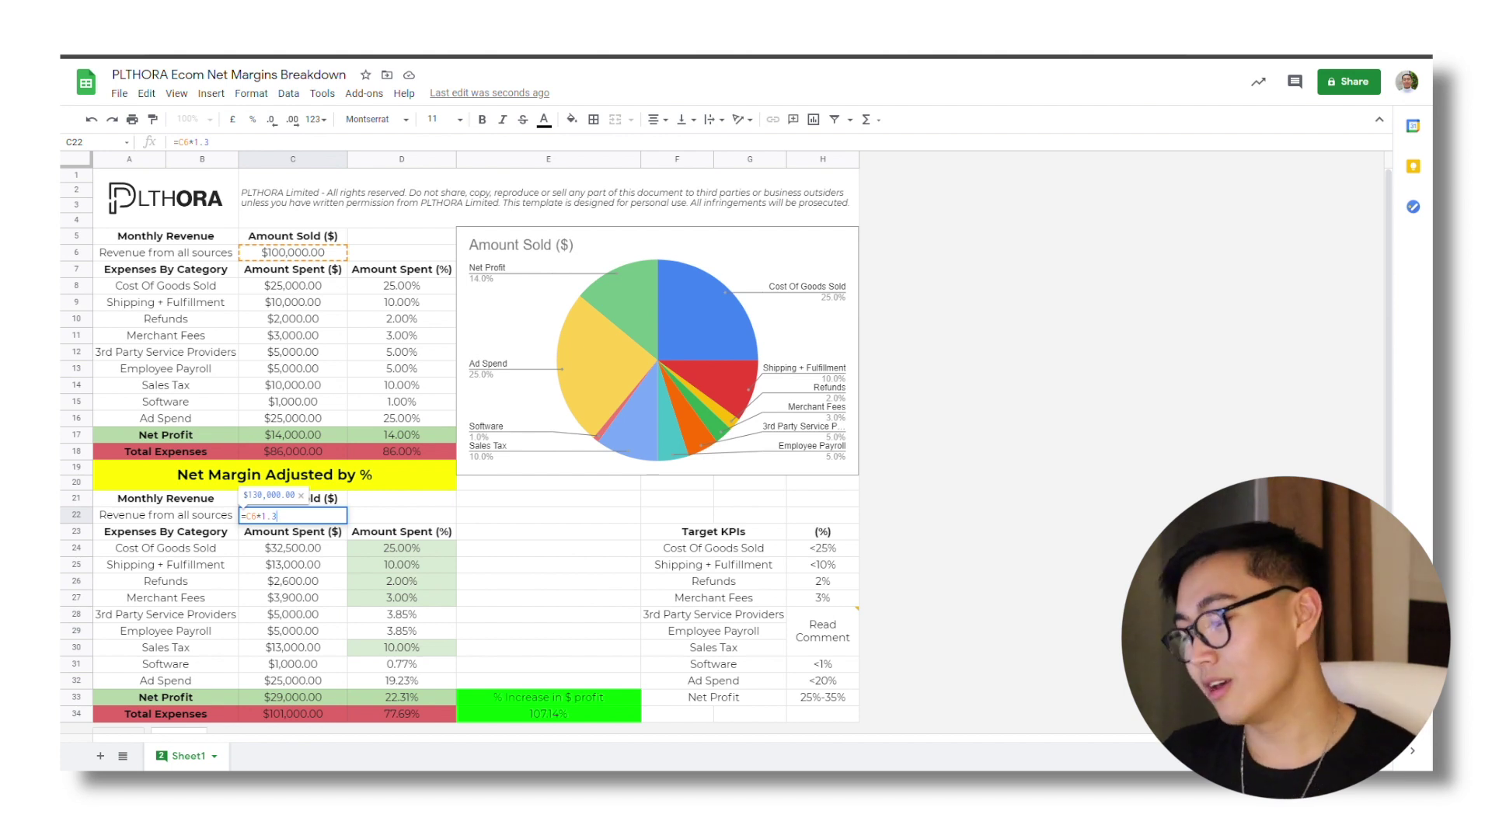
pyautogui.write('15')
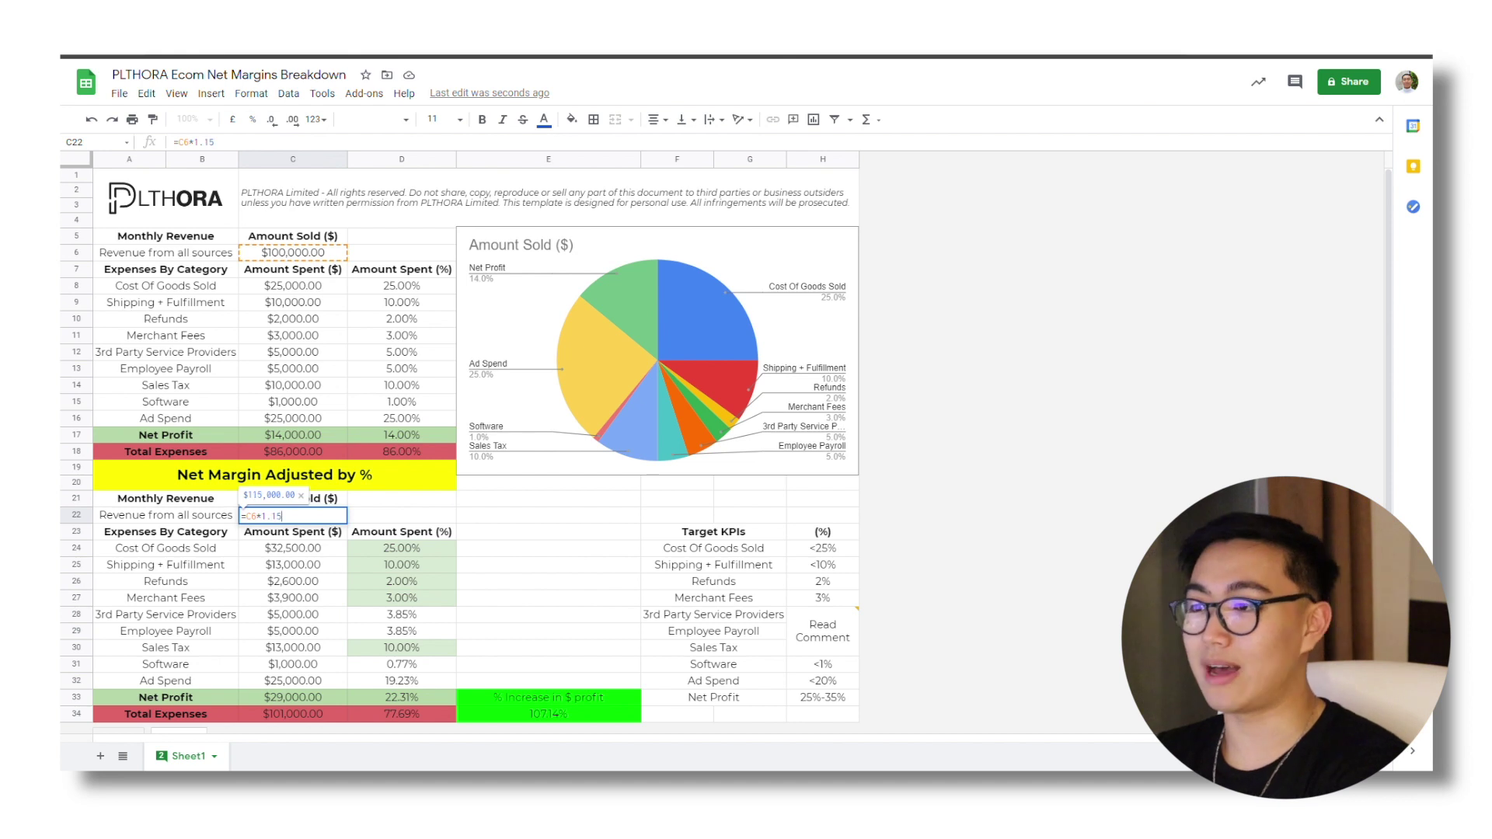
pyautogui.press('Return')
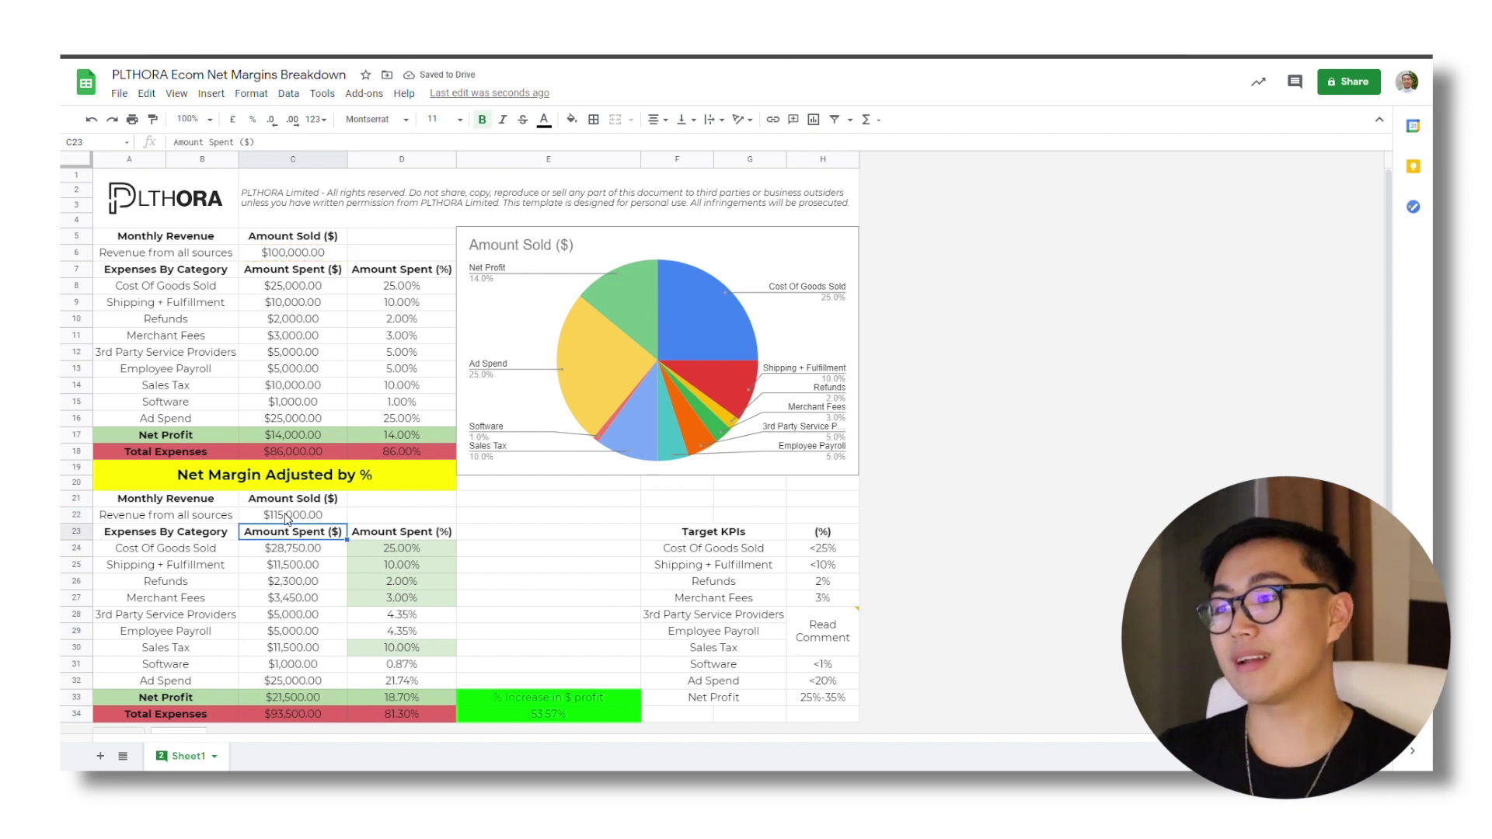
pyautogui.click(504, 713)
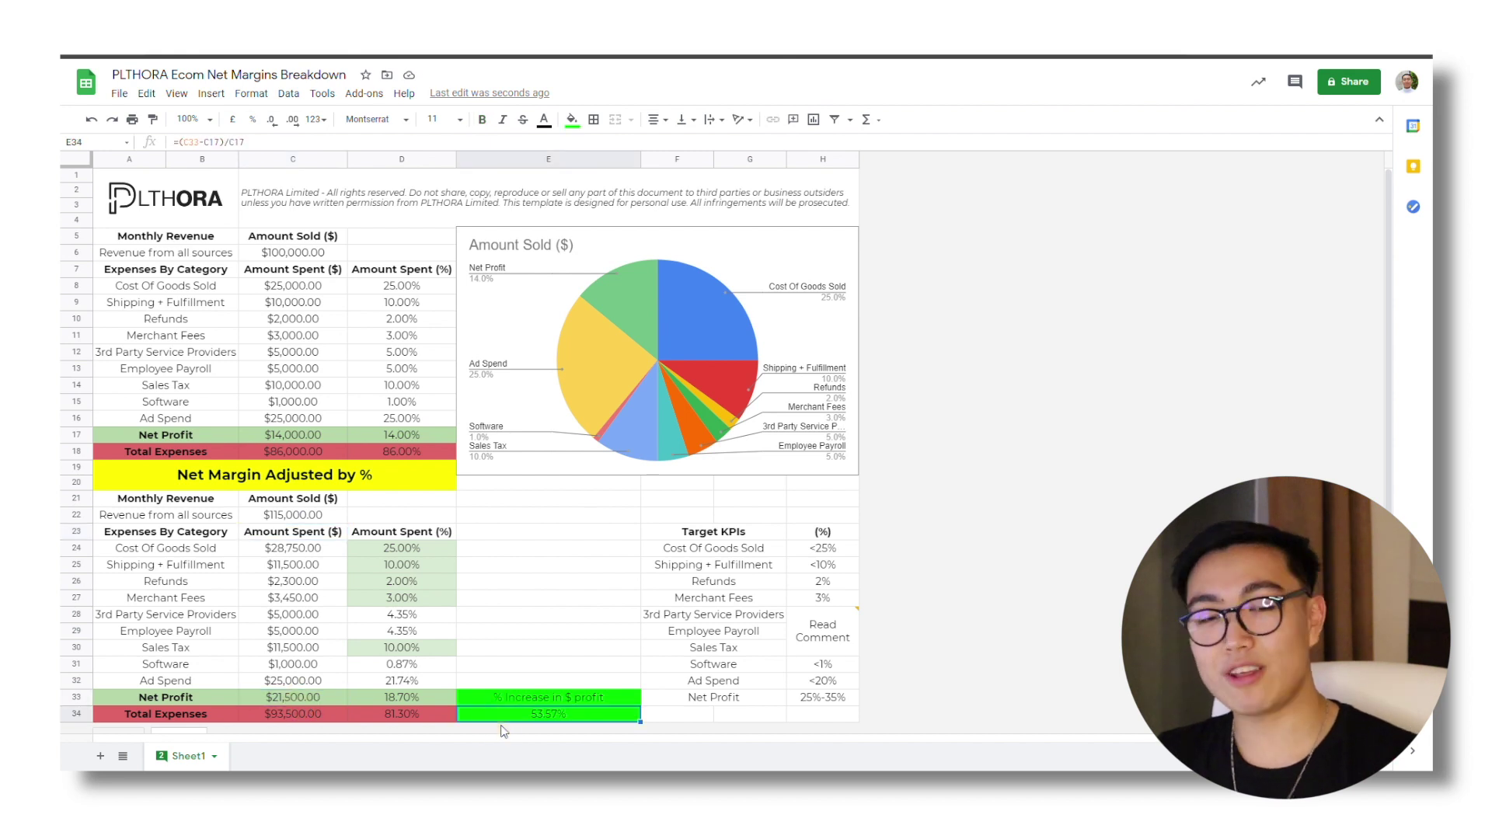